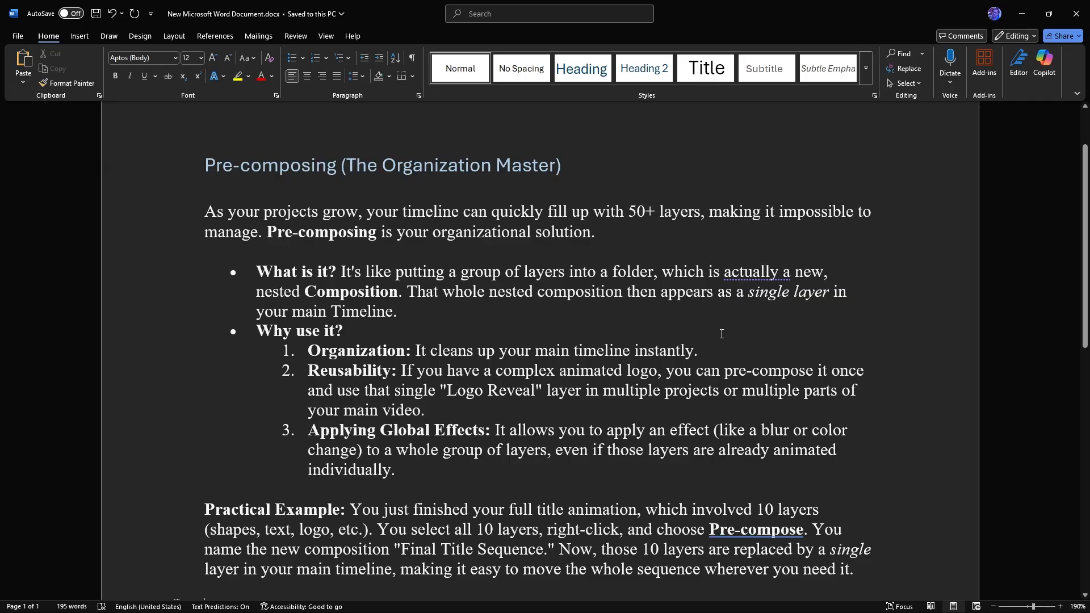
- Read the Word notes on pre-composing, covering its definition, reasons for use and the practical title-animation example
{"action": "scroll", "coordinate": [723, 307], "scroll_direction": "down", "scroll_amount": 1}
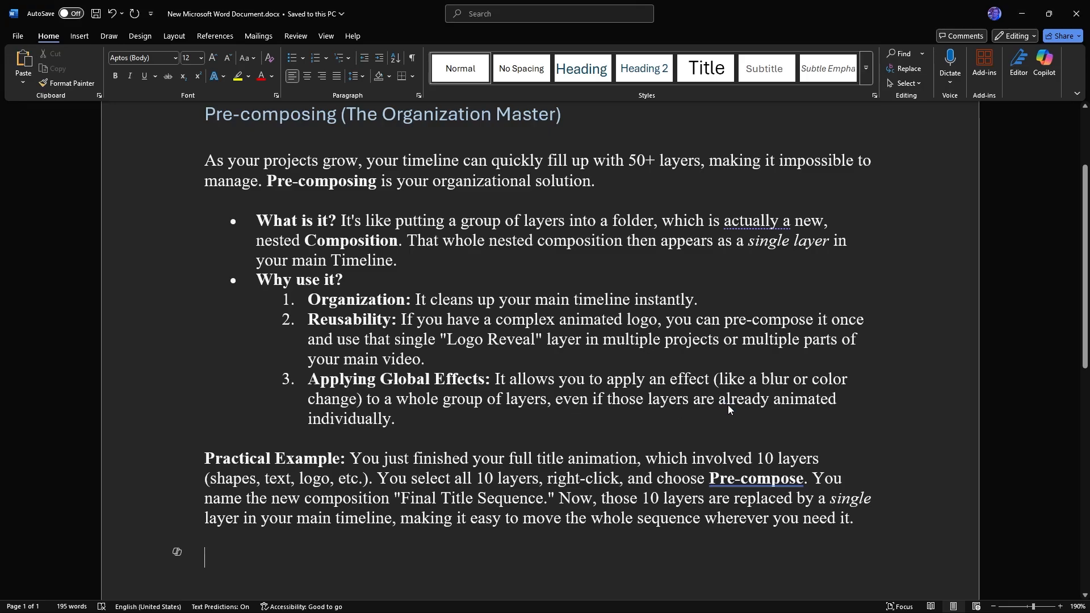
{"action": "scroll", "coordinate": [728, 404], "scroll_direction": "down", "scroll_amount": 1}
{"action": "scroll", "coordinate": [728, 405], "scroll_direction": "down", "scroll_amount": 3}
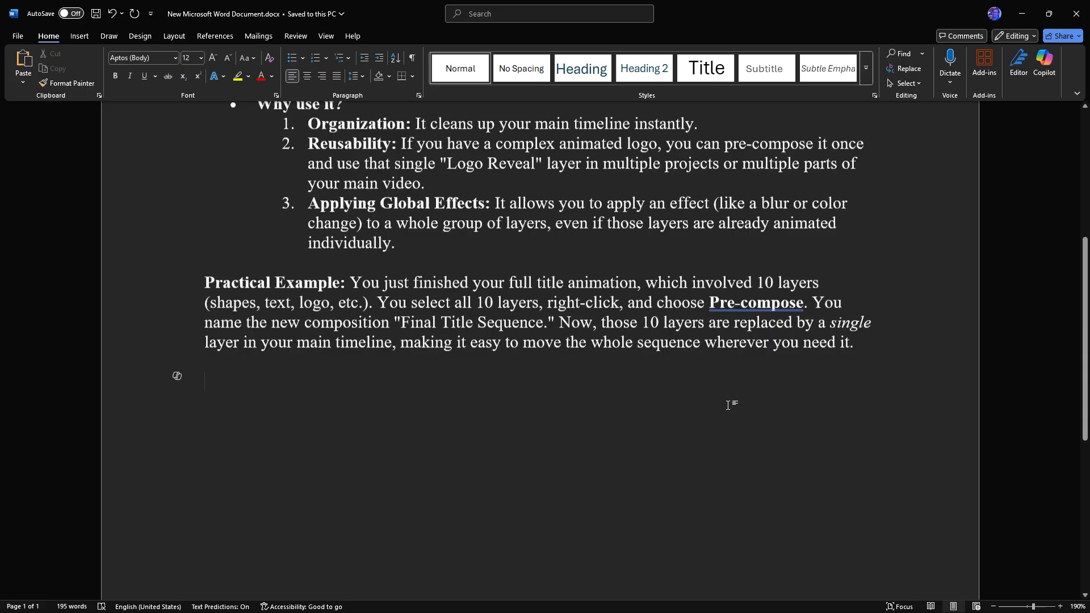
{"action": "scroll", "coordinate": [727, 404], "scroll_direction": "down", "scroll_amount": 1}
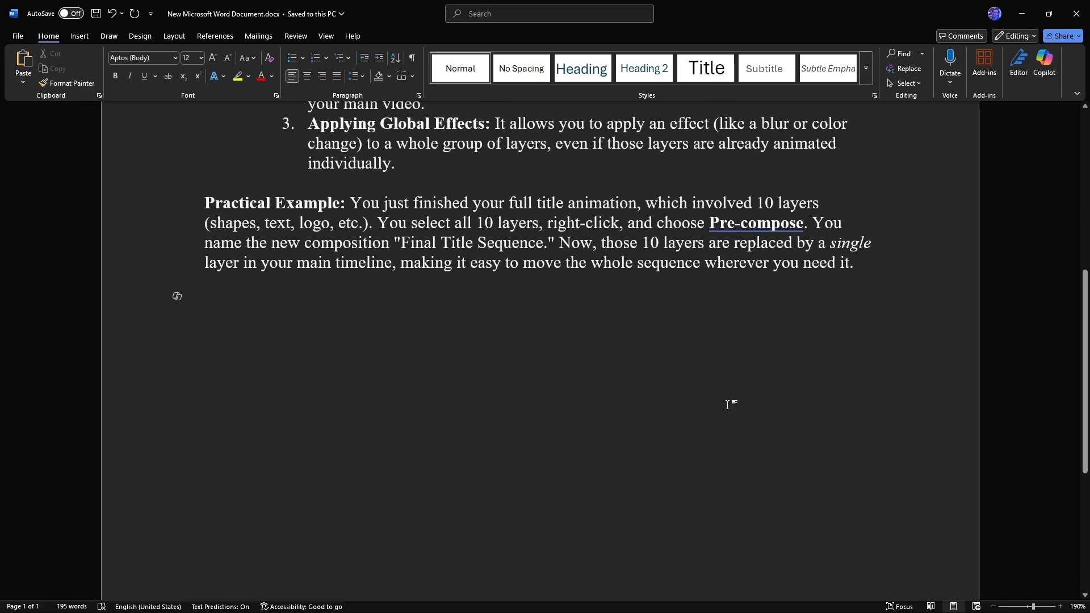
{"action": "scroll", "coordinate": [728, 404], "scroll_direction": "up", "scroll_amount": 1}
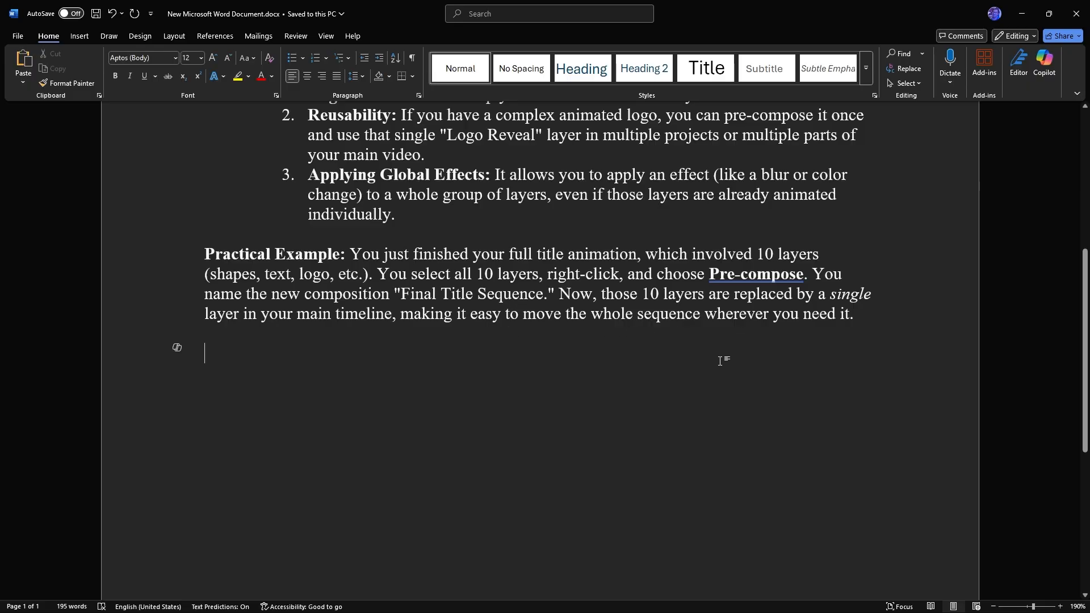
{"action": "scroll", "coordinate": [722, 359], "scroll_direction": "down", "scroll_amount": 3}
{"action": "scroll", "coordinate": [721, 365], "scroll_direction": "down", "scroll_amount": 3}
{"action": "scroll", "coordinate": [720, 369], "scroll_direction": "up", "scroll_amount": 12}
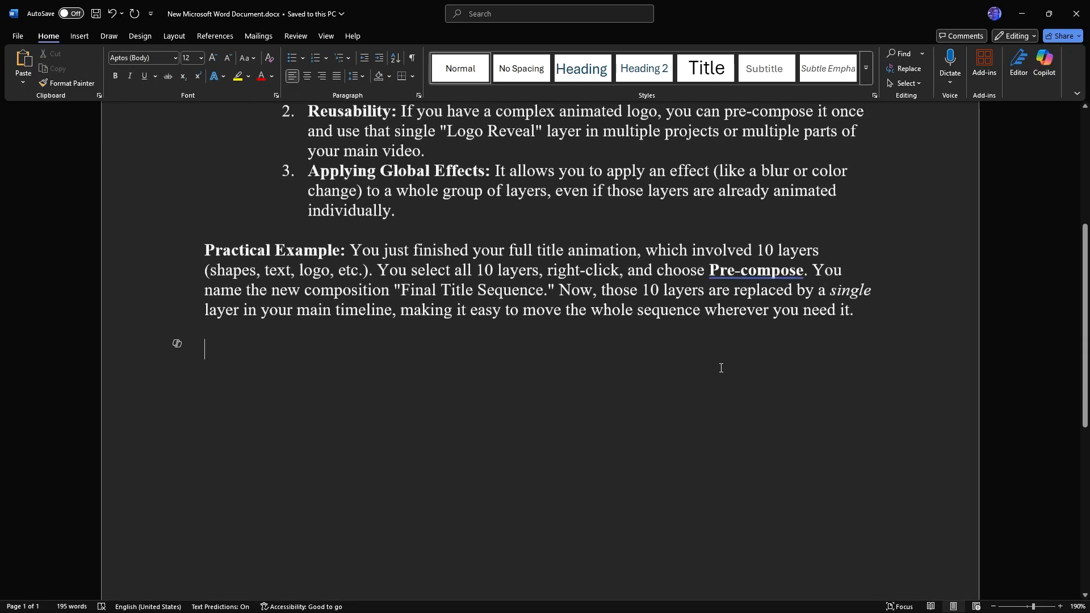
{"action": "scroll", "coordinate": [721, 368], "scroll_direction": "down", "scroll_amount": 2}
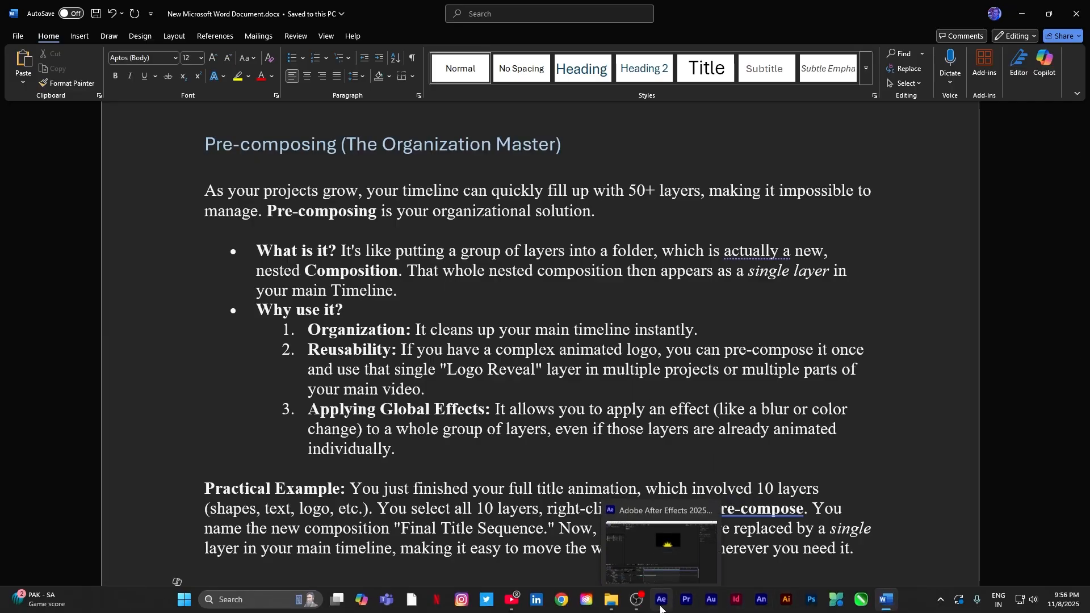
- Switch to After Effects, preview the Comp 1 animation with a closer view, and return the playhead to the first frame
{"action": "left_click", "coordinate": [661, 609]}
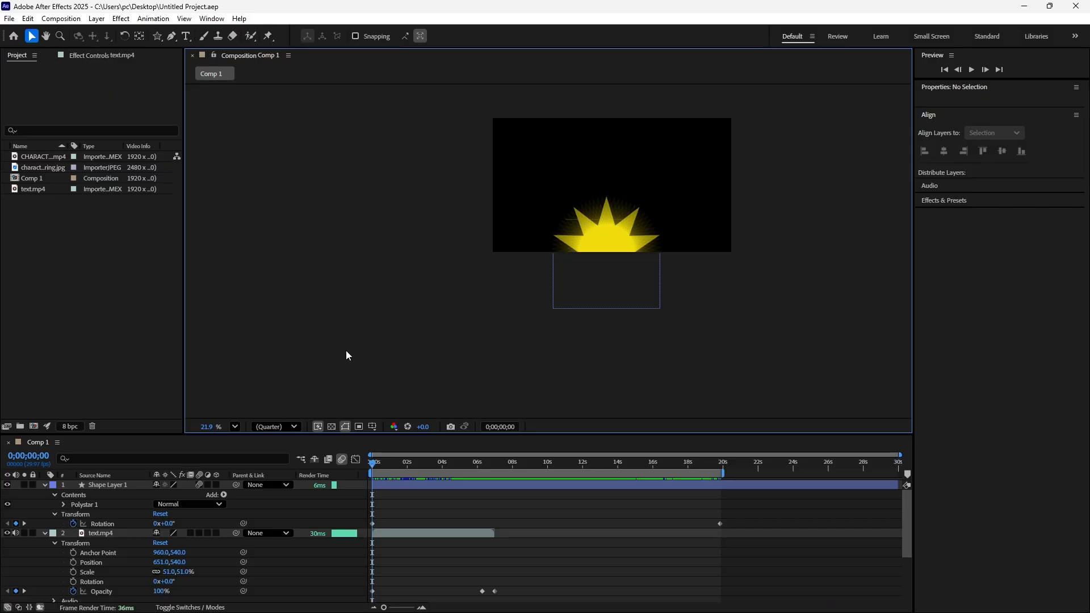
{"action": "key", "text": "space"}
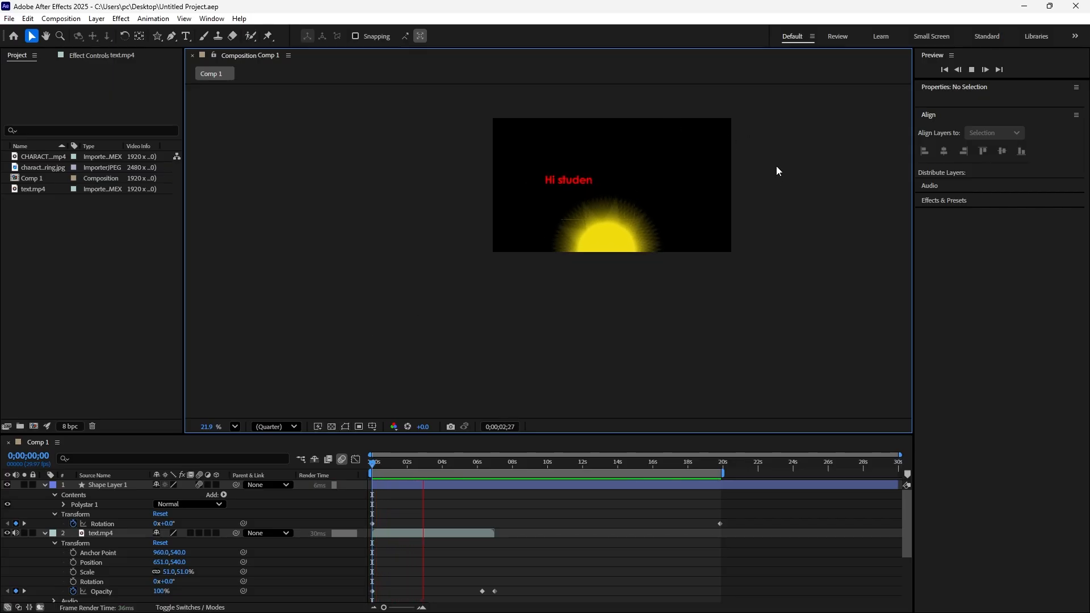
{"action": "key", "text": "space"}
{"action": "scroll", "coordinate": [761, 230], "scroll_direction": "up", "scroll_amount": 3}
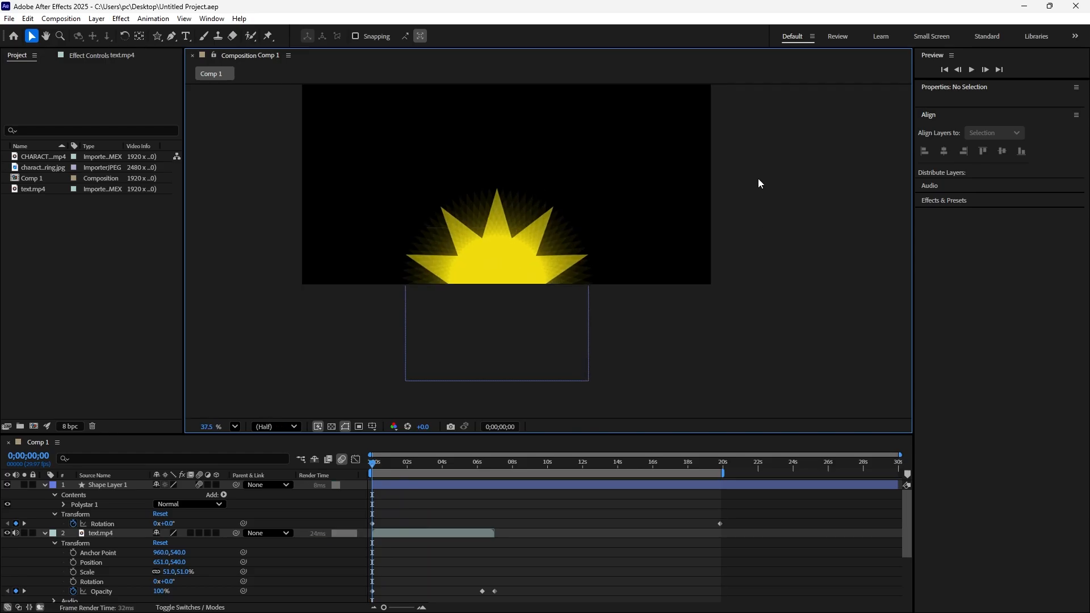
{"action": "key", "text": "space"}
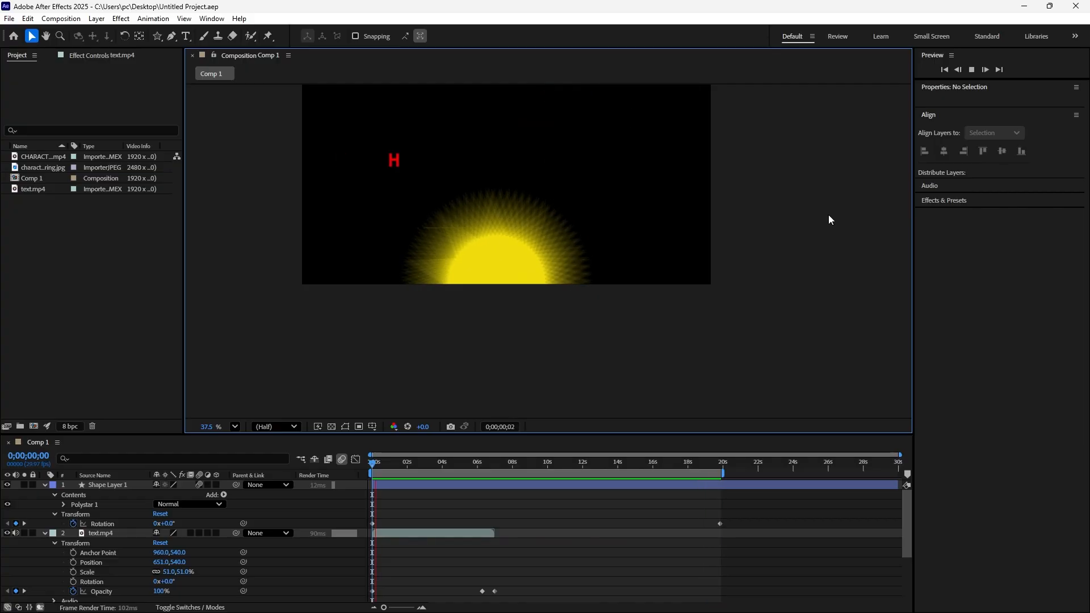
{"action": "key", "text": "space"}
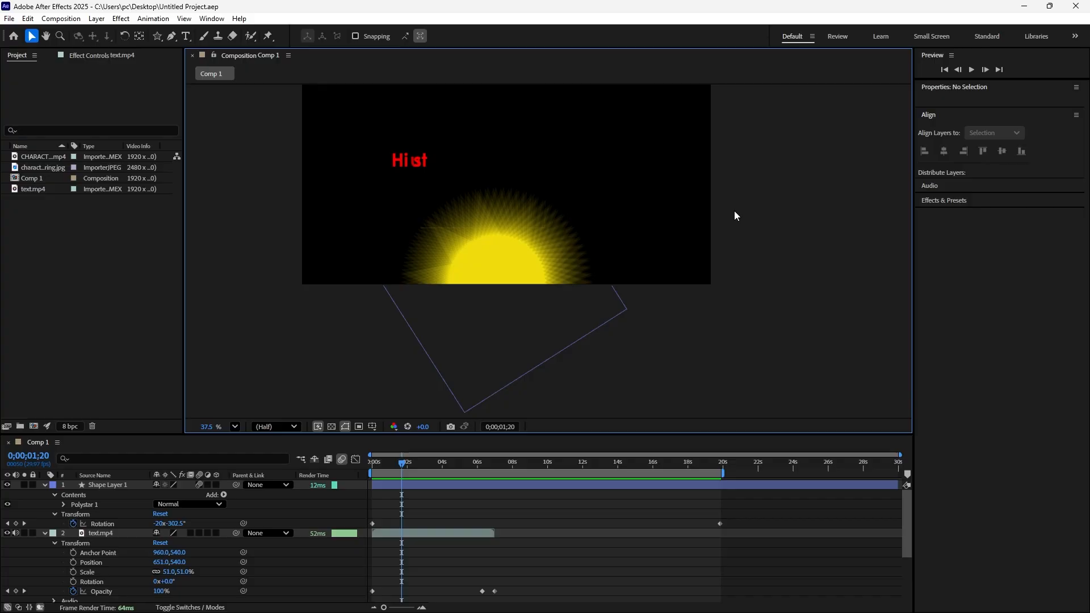
{"action": "key", "text": "Home"}
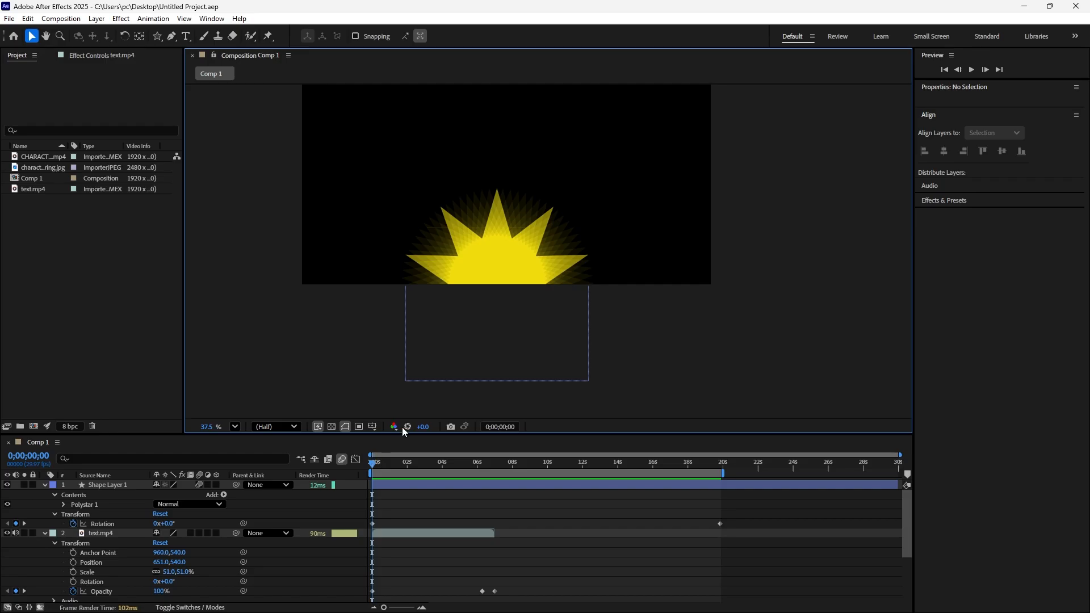
- Scrub the opening frames of Comp 1 and replay the animation briefly from the start
{"action": "left_click", "coordinate": [376, 467]}
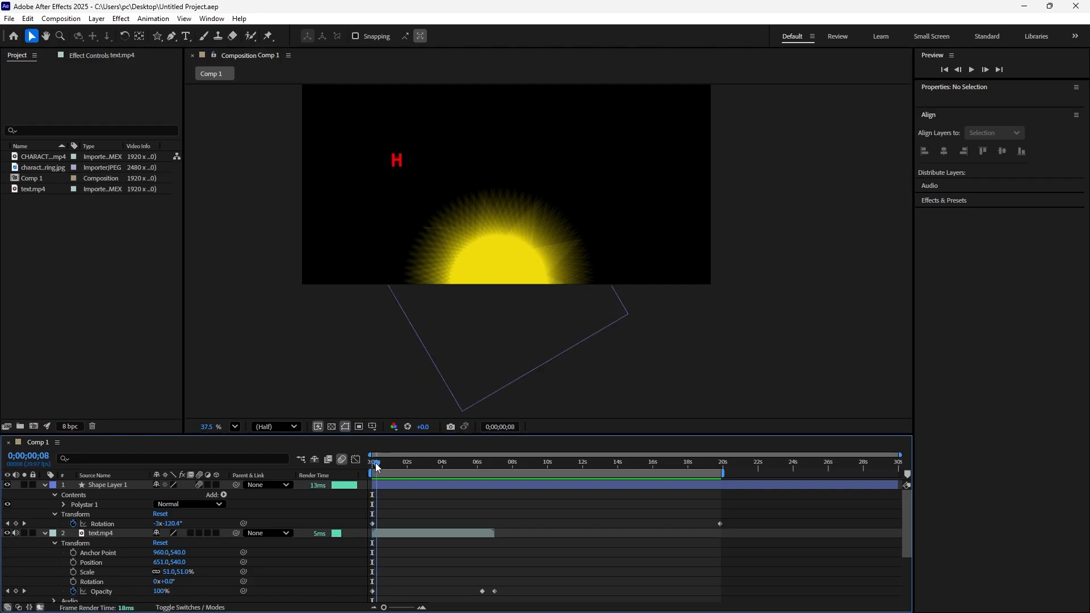
{"action": "left_click_drag", "start_coordinate": [376, 467], "coordinate": [369, 466]}
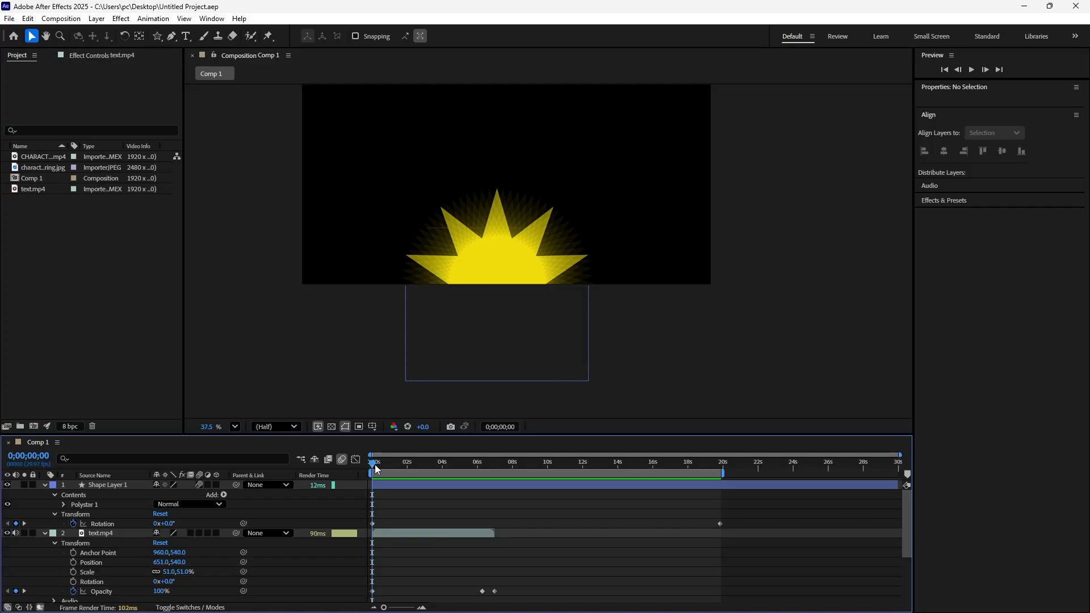
{"action": "key", "text": "space"}
{"action": "key", "text": "space"}
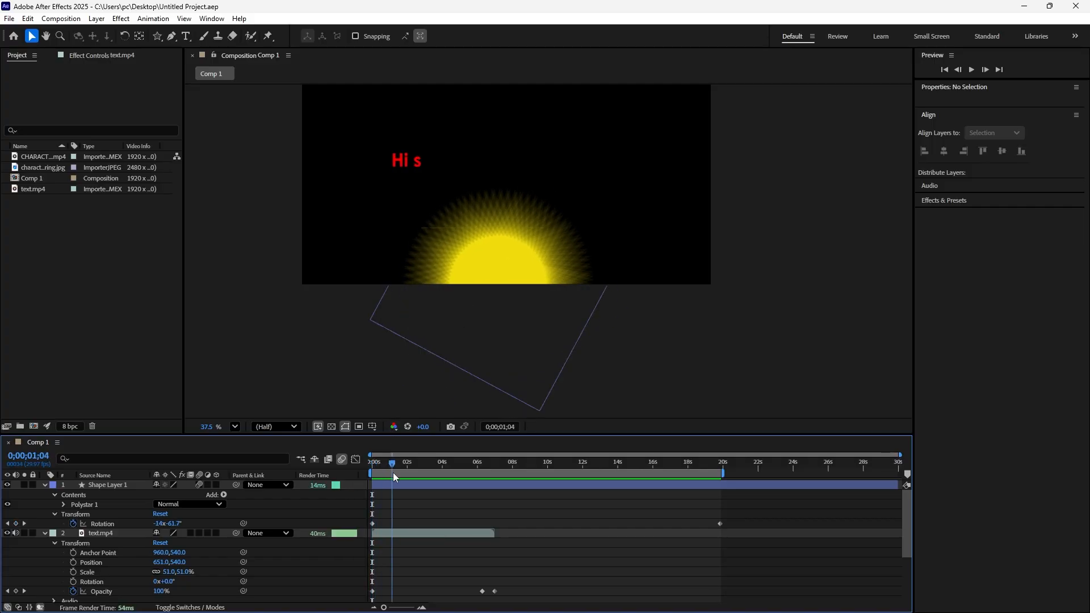
{"action": "key", "text": "space"}
{"action": "key", "text": "space"}
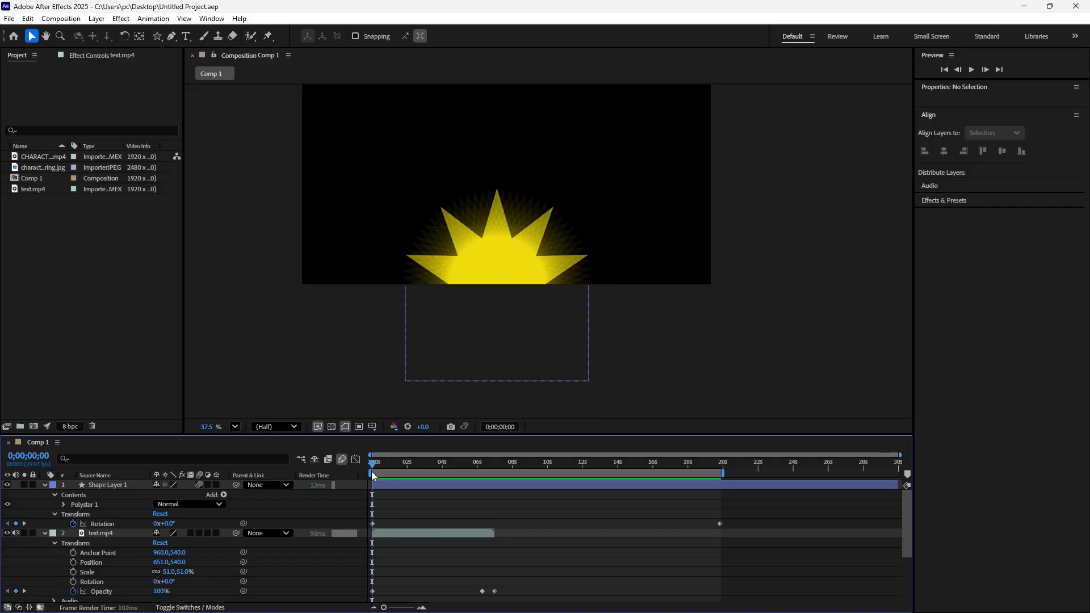
- Hide and show Shape Layer 1 to check which part of the composition it supplies, leaving it visible
{"action": "left_click", "coordinate": [8, 486]}
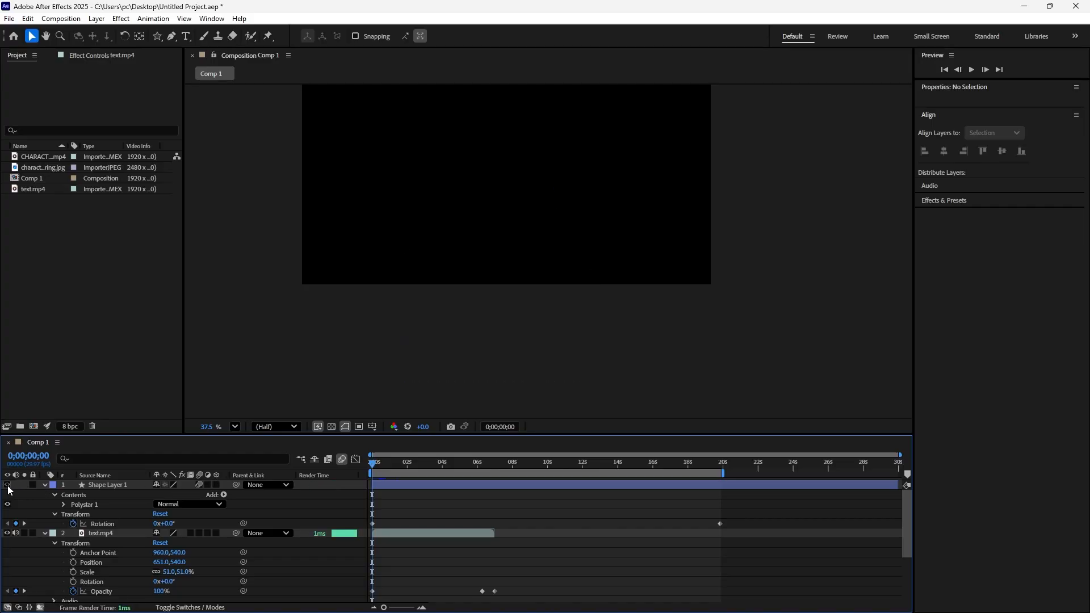
{"action": "left_click", "coordinate": [8, 487]}
{"action": "left_click", "coordinate": [8, 487]}
{"action": "left_click", "coordinate": [8, 486]}
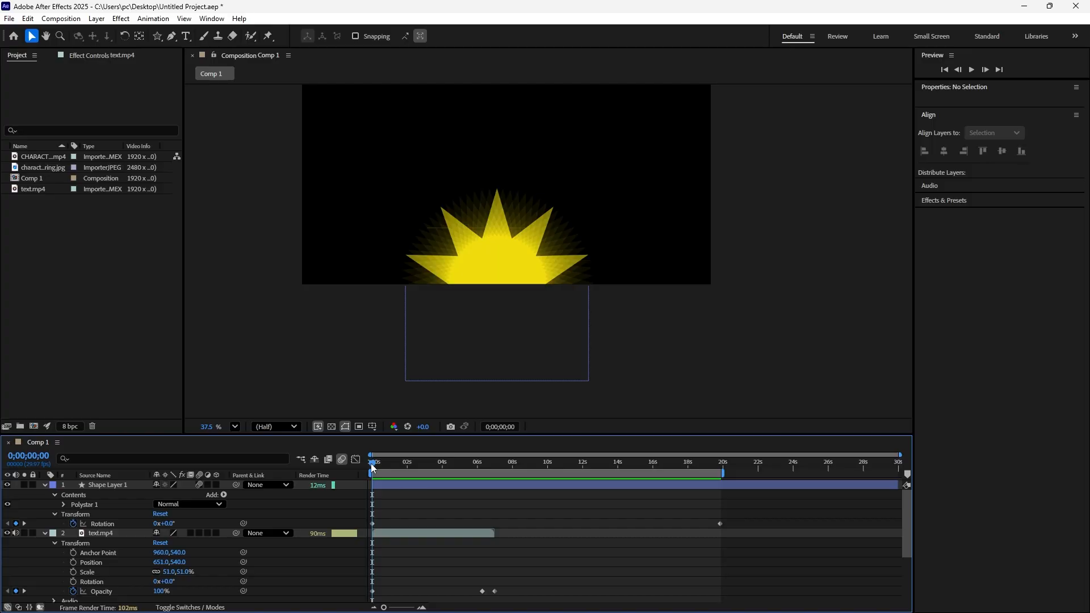
- Move the playhead to 0;00;05;27 and toggle the text.mp4 layer's visibility to check its content, leaving it visible
{"action": "left_click_drag", "start_coordinate": [373, 467], "coordinate": [477, 469]}
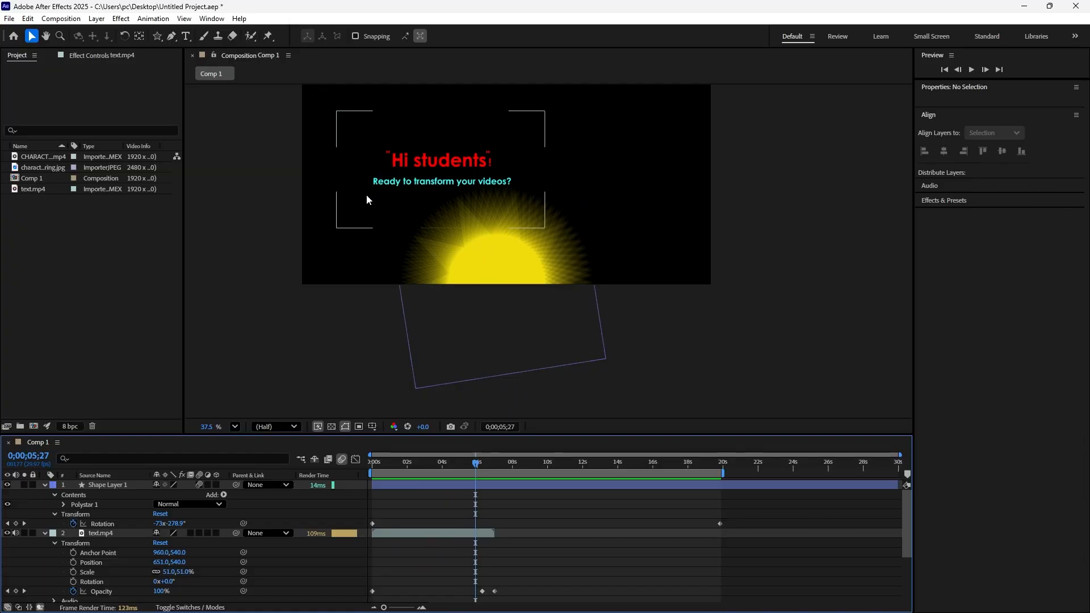
{"action": "left_click", "coordinate": [6, 534]}
{"action": "left_click", "coordinate": [6, 534]}
{"action": "left_click", "coordinate": [6, 534]}
{"action": "left_click", "coordinate": [6, 534]}
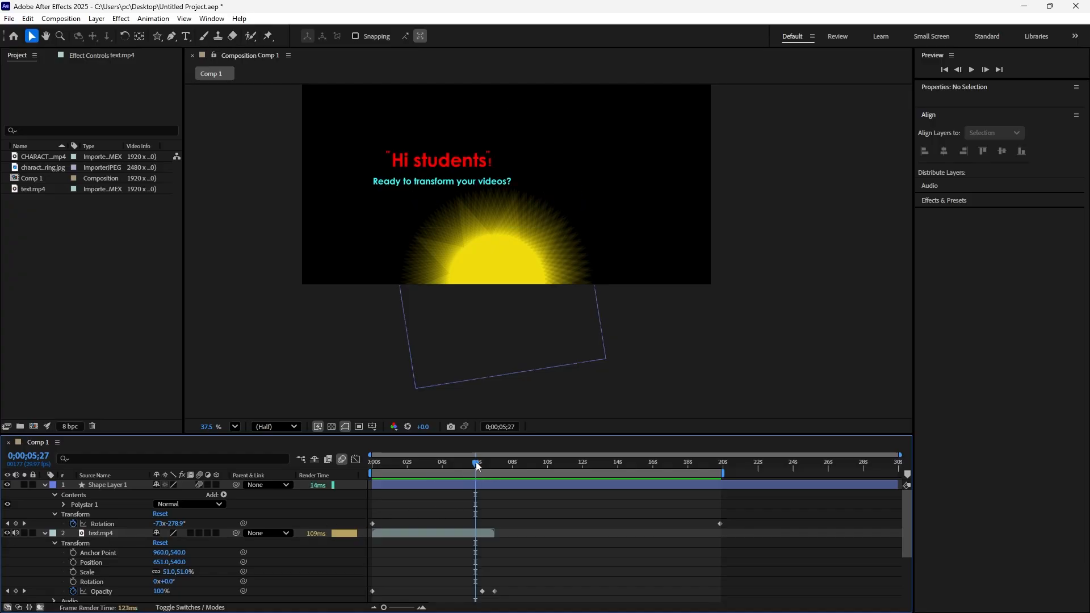
- Move the playhead to 0;00;08;12 and toggle the character dialogue video layer's visibility, leaving it visible
{"action": "left_click_drag", "start_coordinate": [477, 464], "coordinate": [520, 486]}
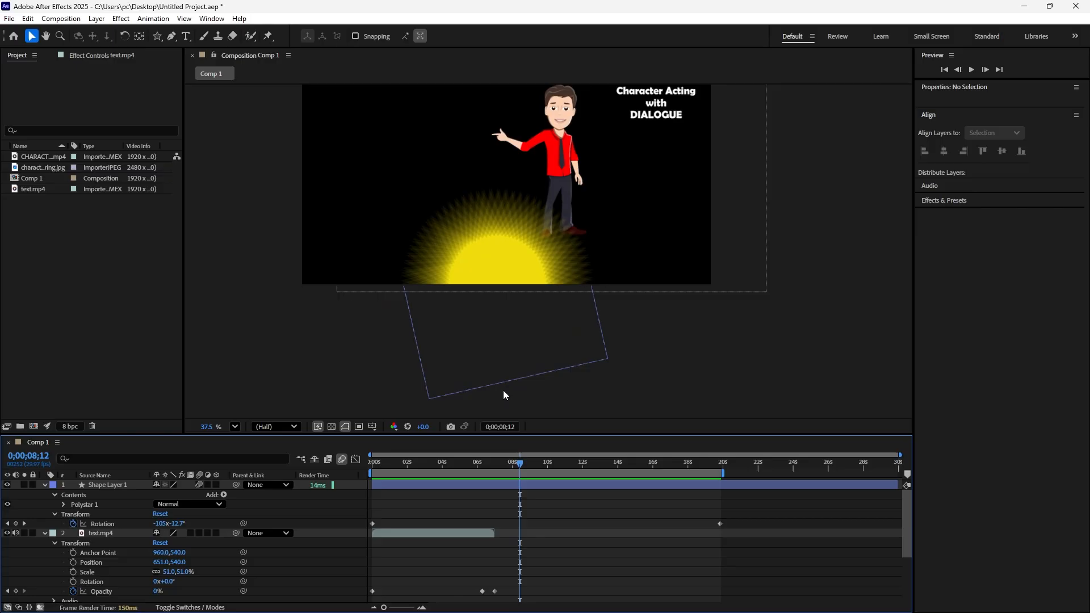
{"action": "scroll", "coordinate": [112, 515], "scroll_direction": "down", "scroll_amount": 3}
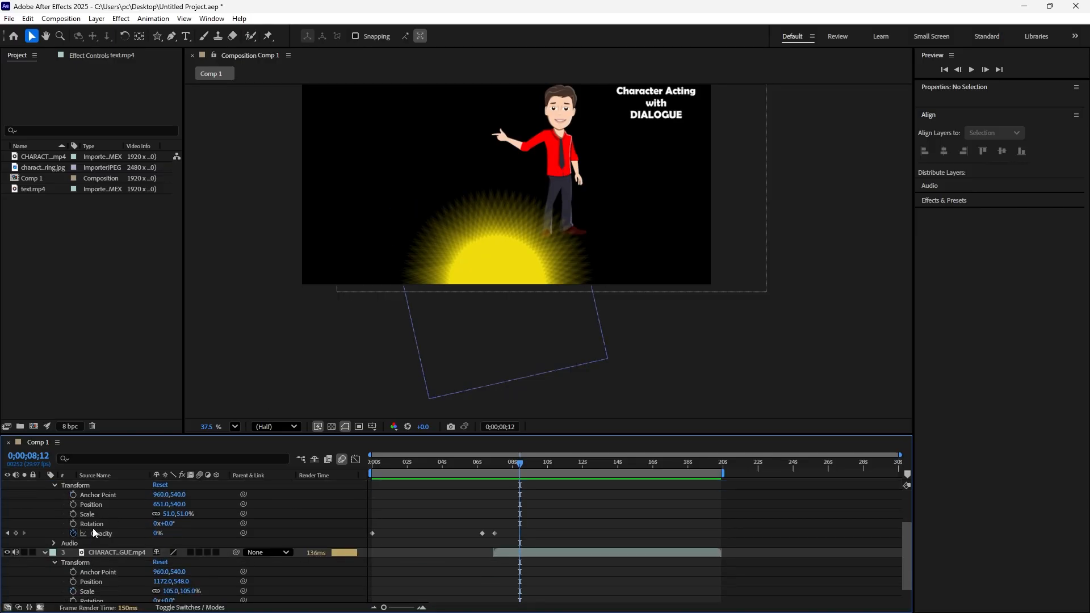
{"action": "left_click", "coordinate": [7, 553]}
{"action": "left_click", "coordinate": [7, 553]}
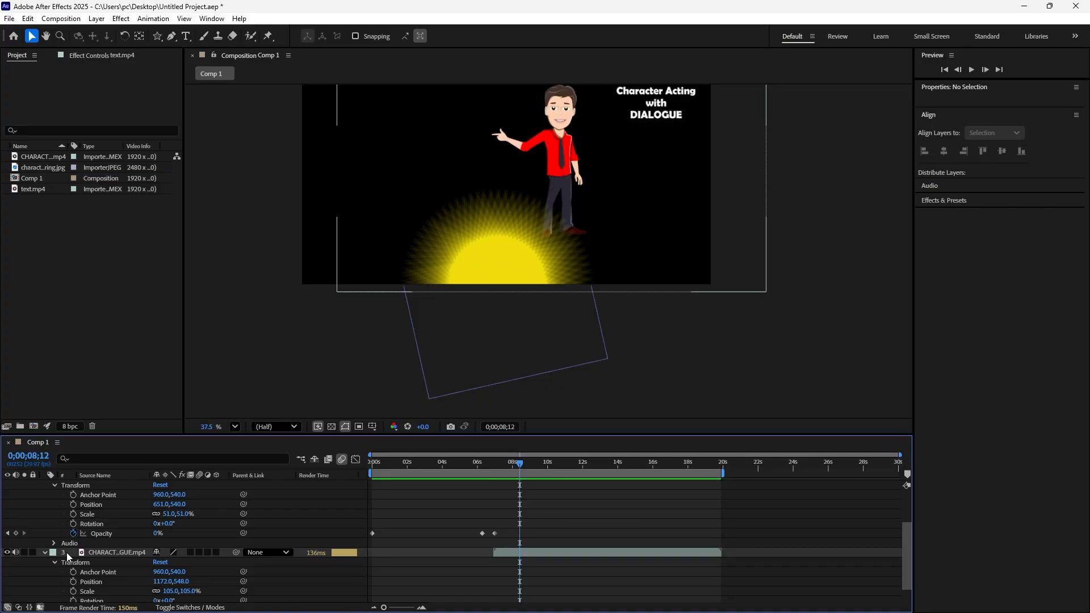
{"action": "scroll", "coordinate": [127, 532], "scroll_direction": "up", "scroll_amount": 3}
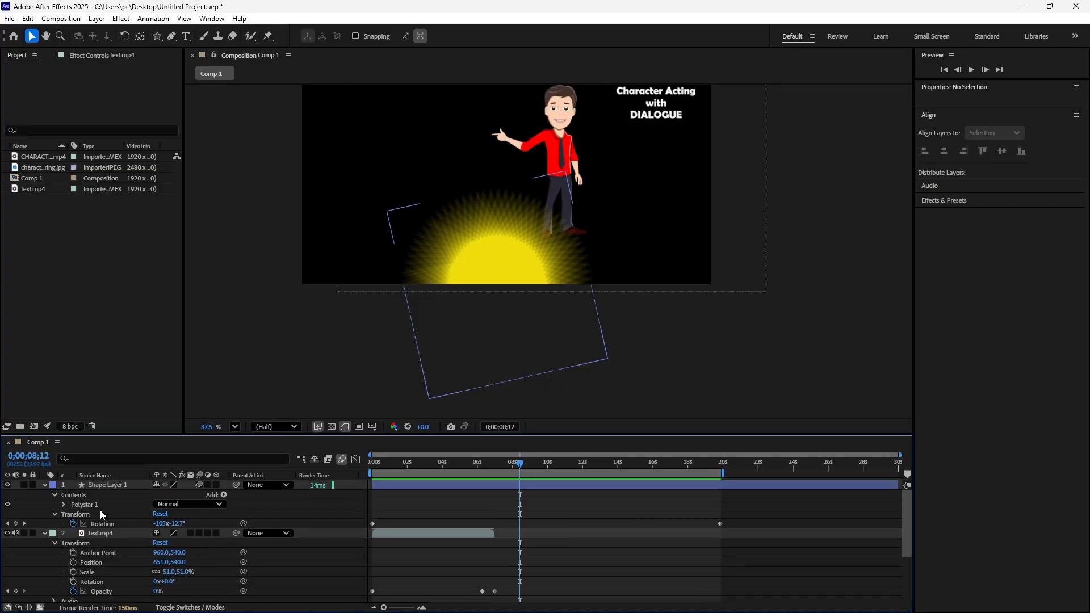
- Select the yellow sun shape, then go to 0;00;04;01 and toggle the text.mp4 layer's visibility, leaving it visible
{"action": "left_click", "coordinate": [470, 270]}
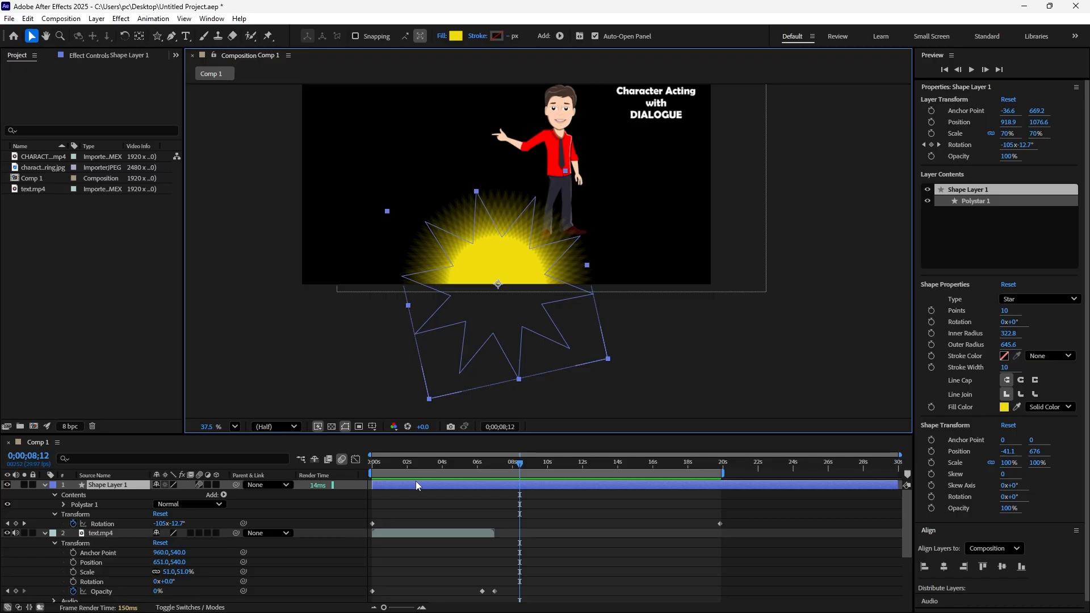
{"action": "mouse_move", "coordinate": [517, 467]}
{"action": "left_mouse_down"}
{"action": "mouse_move", "coordinate": [488, 470]}
{"action": "mouse_move", "coordinate": [502, 474]}
{"action": "left_mouse_up"}
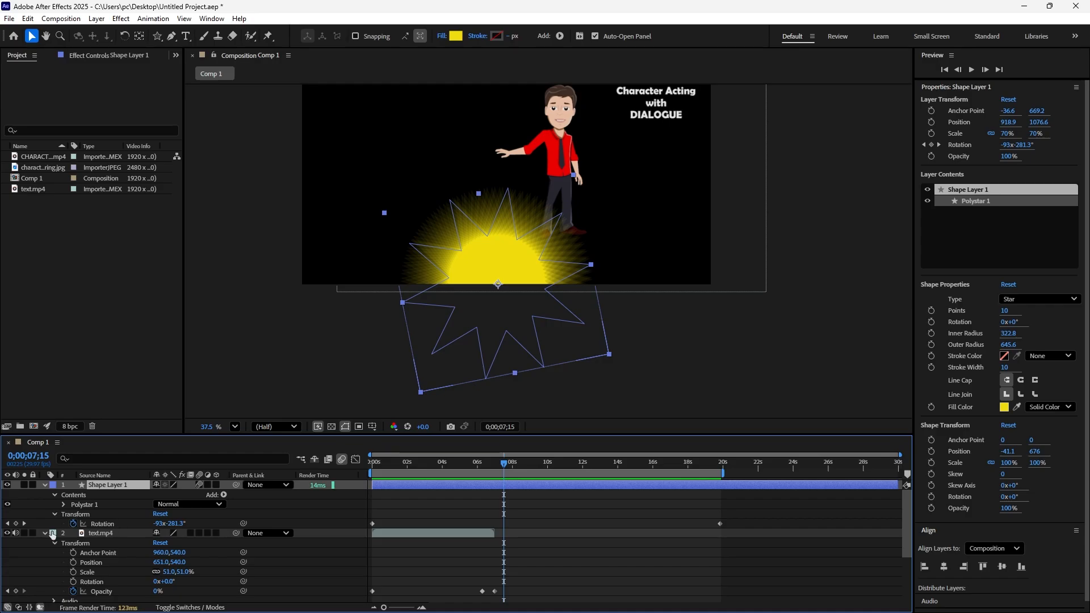
{"action": "left_click", "coordinate": [7, 533]}
{"action": "left_click_drag", "start_coordinate": [503, 462], "coordinate": [444, 509]}
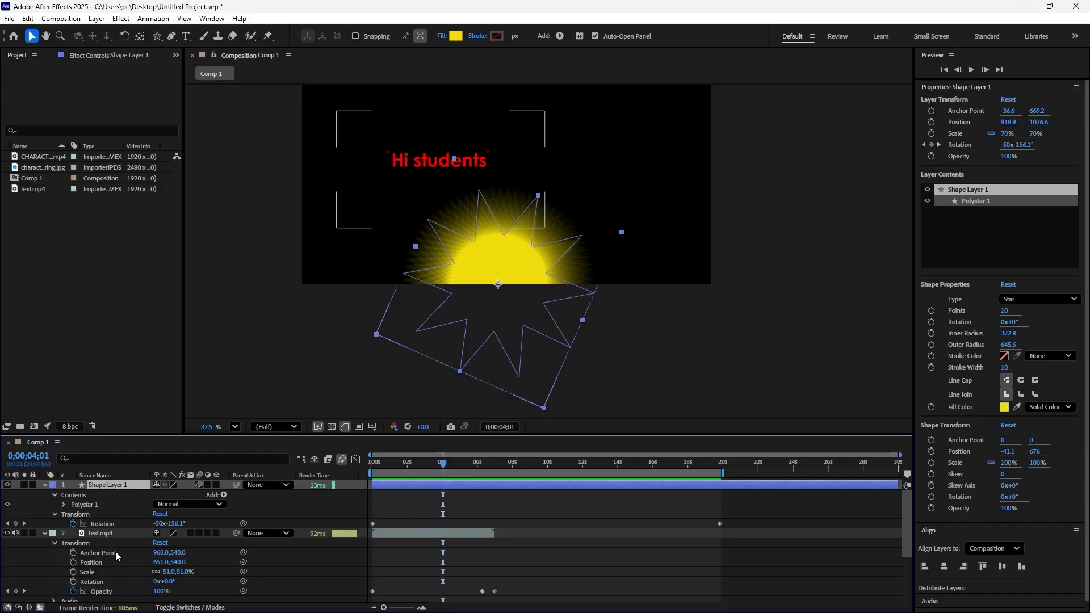
{"action": "left_click", "coordinate": [7, 533]}
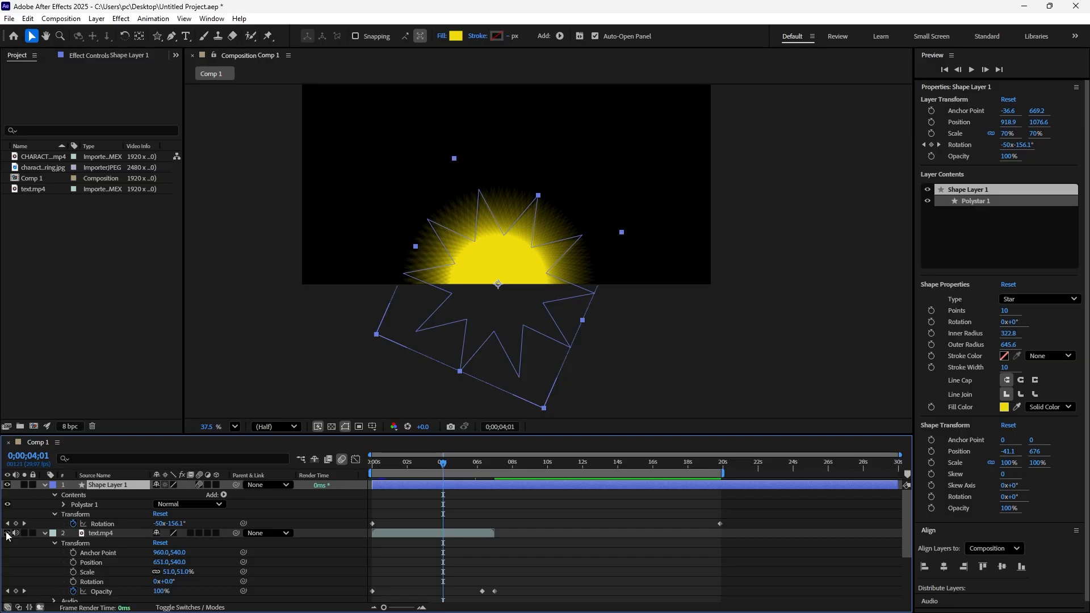
{"action": "left_click", "coordinate": [6, 533]}
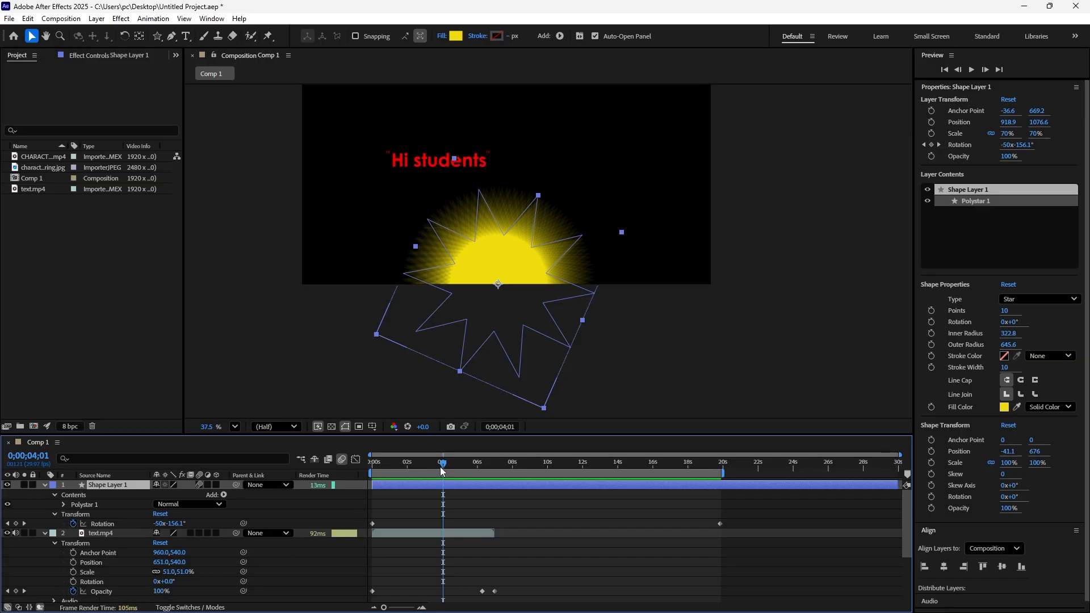
- Examine the transform properties and keyframes of all three layers, returning the playhead to the start of the composition
{"action": "mouse_move", "coordinate": [442, 470]}
{"action": "left_mouse_down"}
{"action": "mouse_move", "coordinate": [373, 472]}
{"action": "mouse_move", "coordinate": [452, 477]}
{"action": "left_mouse_up"}
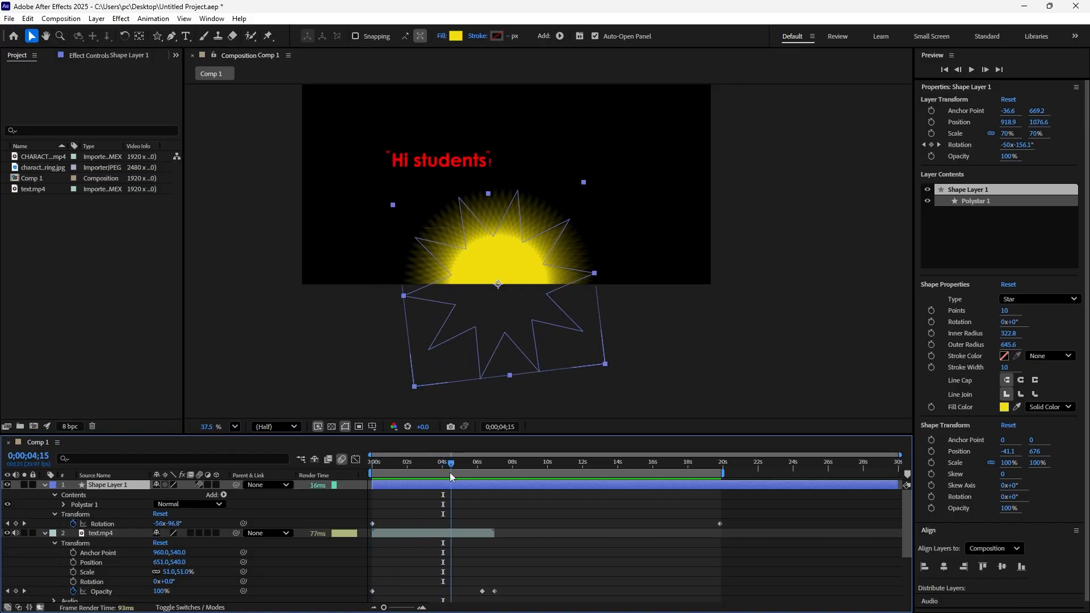
{"action": "scroll", "coordinate": [155, 557], "scroll_direction": "down", "scroll_amount": 3}
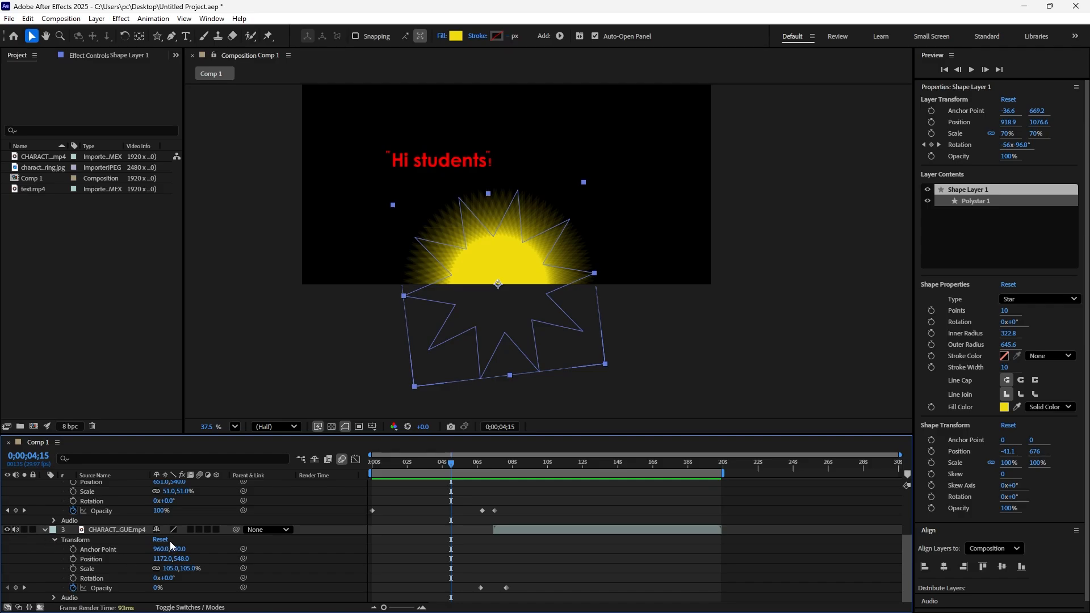
{"action": "key", "text": "Home"}
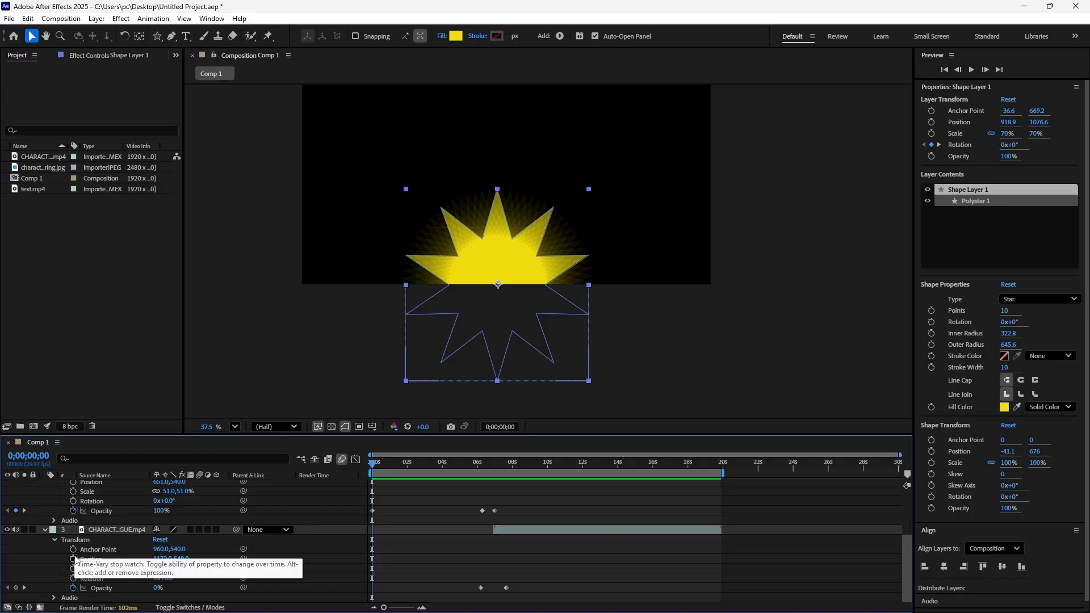
{"action": "scroll", "coordinate": [72, 514], "scroll_direction": "up", "scroll_amount": 3}
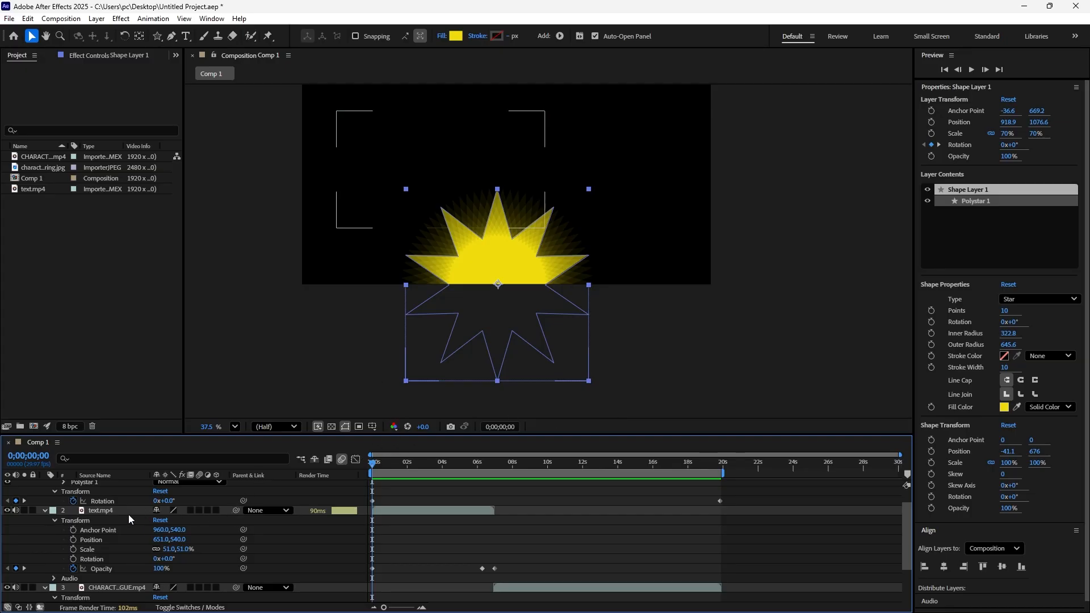
{"action": "scroll", "coordinate": [129, 515], "scroll_direction": "up", "scroll_amount": 2}
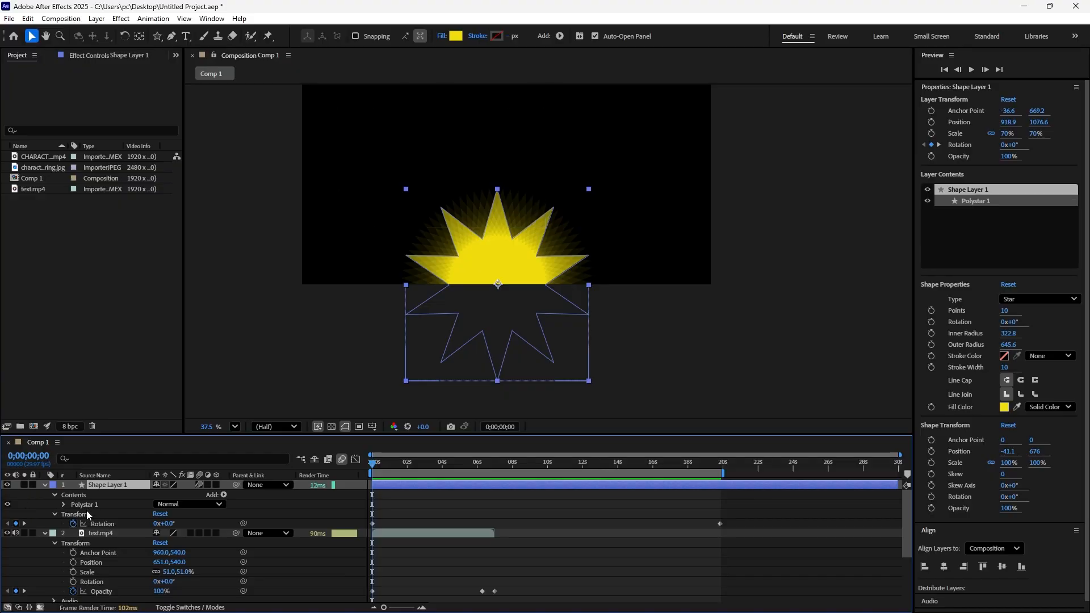
{"action": "scroll", "coordinate": [87, 514], "scroll_direction": "down", "scroll_amount": 5}
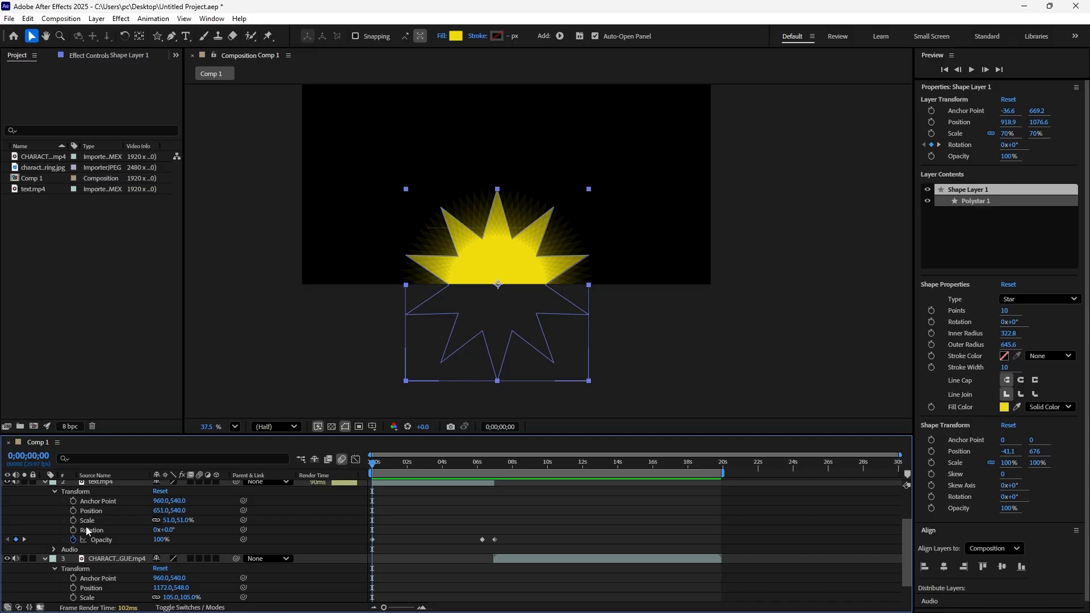
- Compare the keyframed Rotation of the shape layer with the Opacity keyframes of the text and character video layers
{"action": "scroll", "coordinate": [87, 532], "scroll_direction": "up", "scroll_amount": 5}
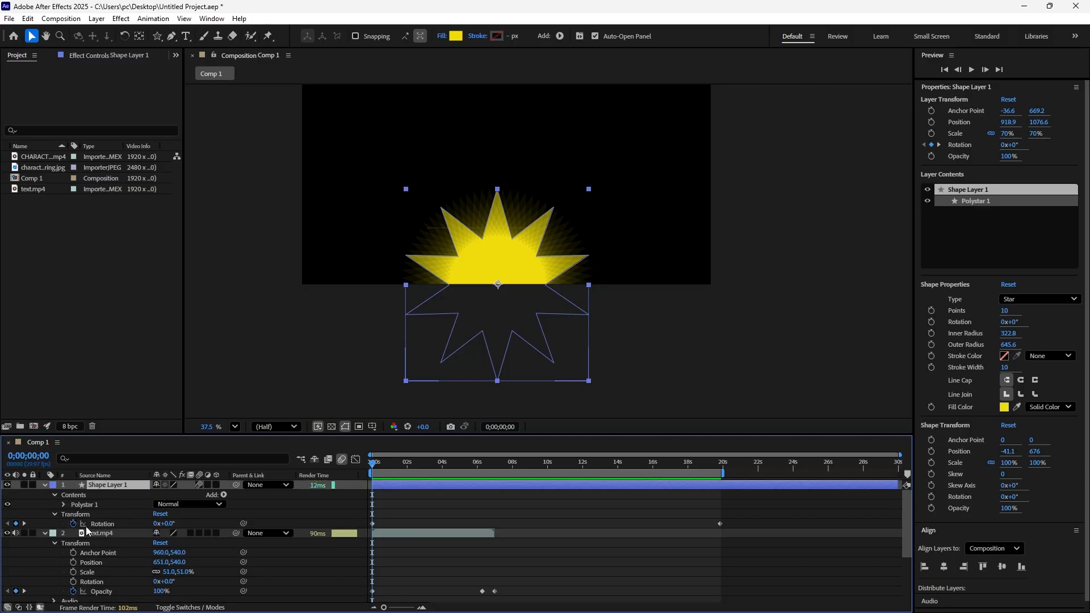
{"action": "scroll", "coordinate": [86, 530], "scroll_direction": "down", "scroll_amount": 5}
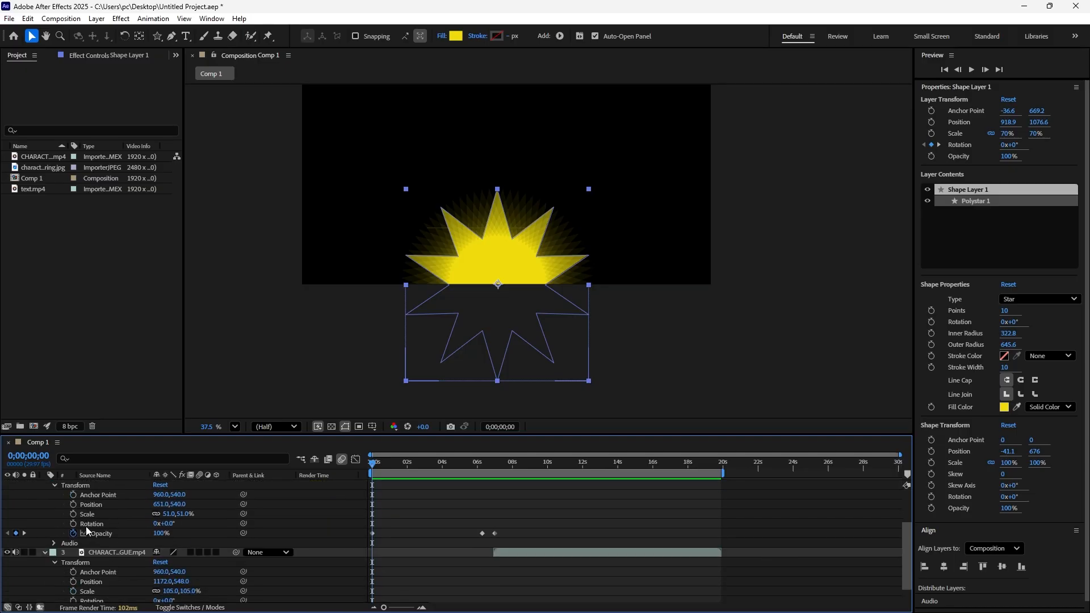
{"action": "scroll", "coordinate": [86, 526], "scroll_direction": "up", "scroll_amount": 5}
{"action": "scroll", "coordinate": [83, 507], "scroll_direction": "down", "scroll_amount": 5}
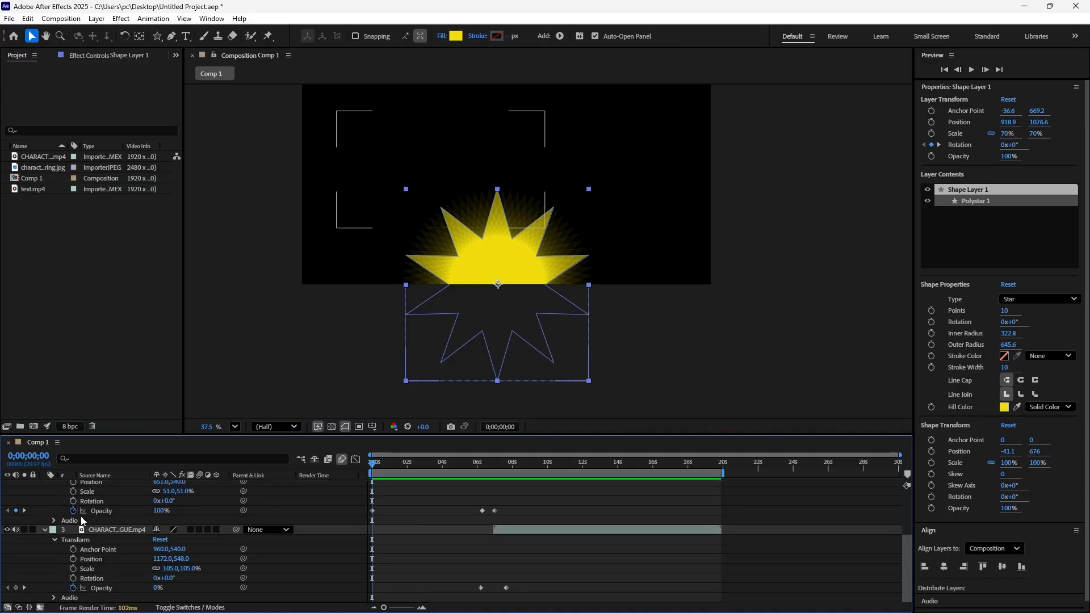
{"action": "scroll", "coordinate": [80, 516], "scroll_direction": "up", "scroll_amount": 5}
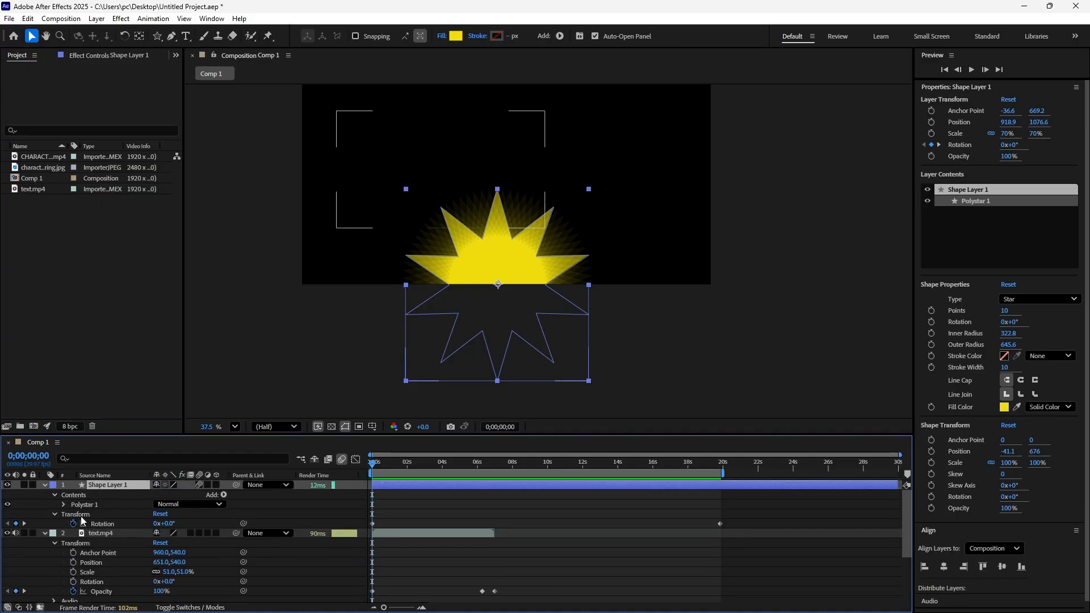
{"action": "scroll", "coordinate": [80, 516], "scroll_direction": "down", "scroll_amount": 2}
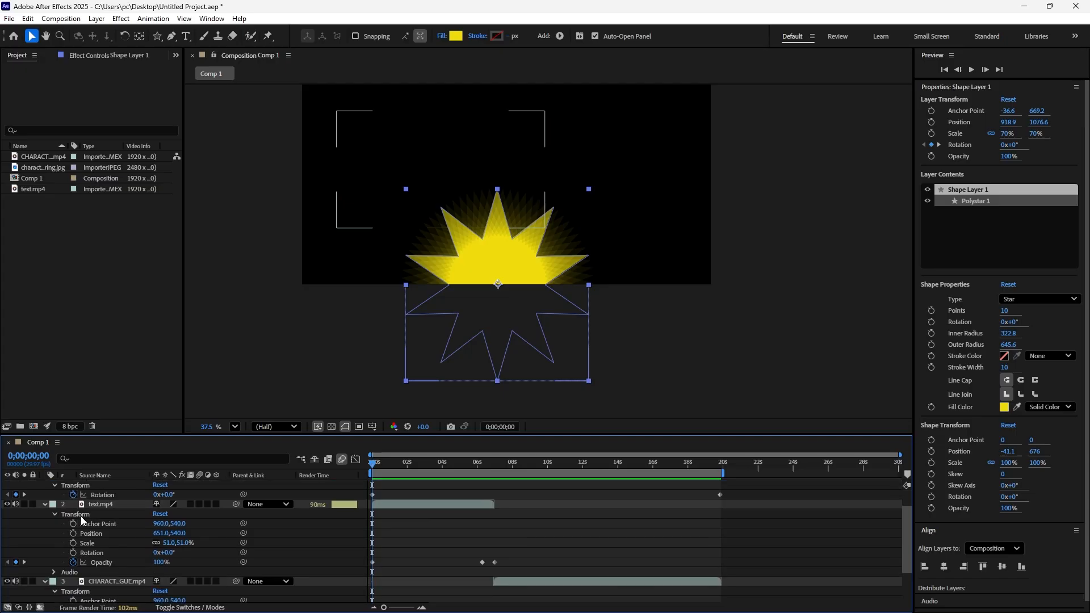
{"action": "scroll", "coordinate": [80, 516], "scroll_direction": "down", "scroll_amount": 3}
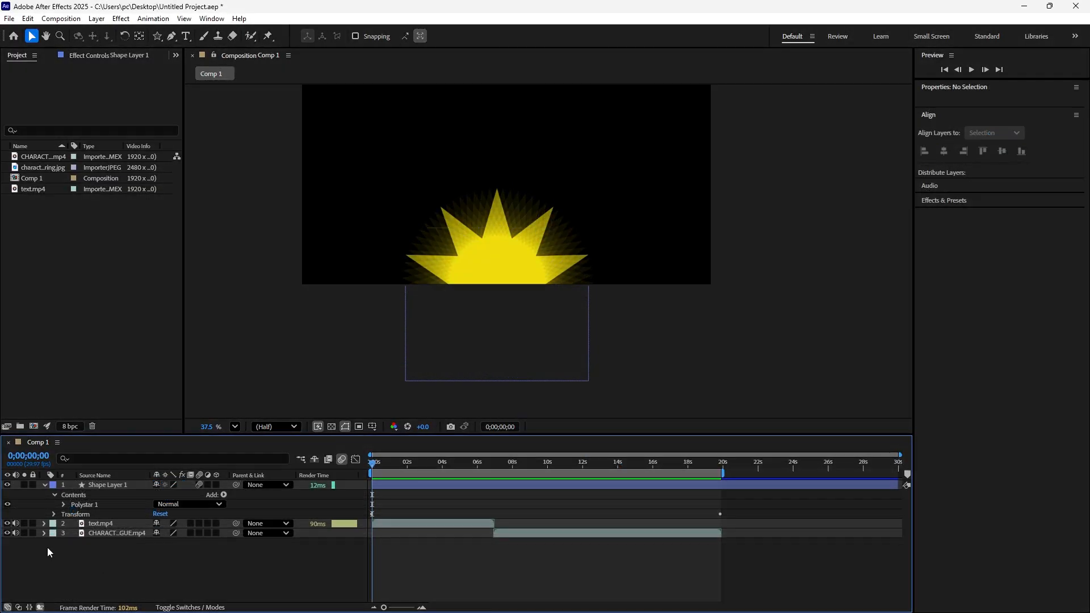
- Toggle the visibility of the character, text and shape layers in turn, checking the last two at 0;00;06;15 and leaving all visible
{"action": "left_click", "coordinate": [8, 534]}
{"action": "left_click", "coordinate": [8, 534]}
{"action": "left_click_drag", "start_coordinate": [373, 465], "coordinate": [486, 476]}
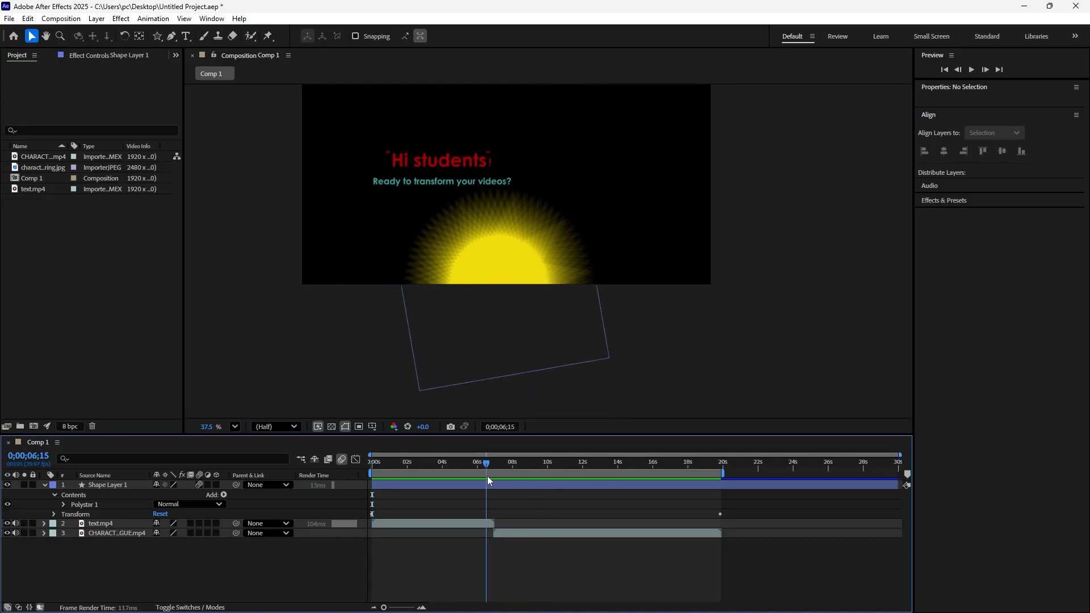
{"action": "left_click", "coordinate": [7, 524]}
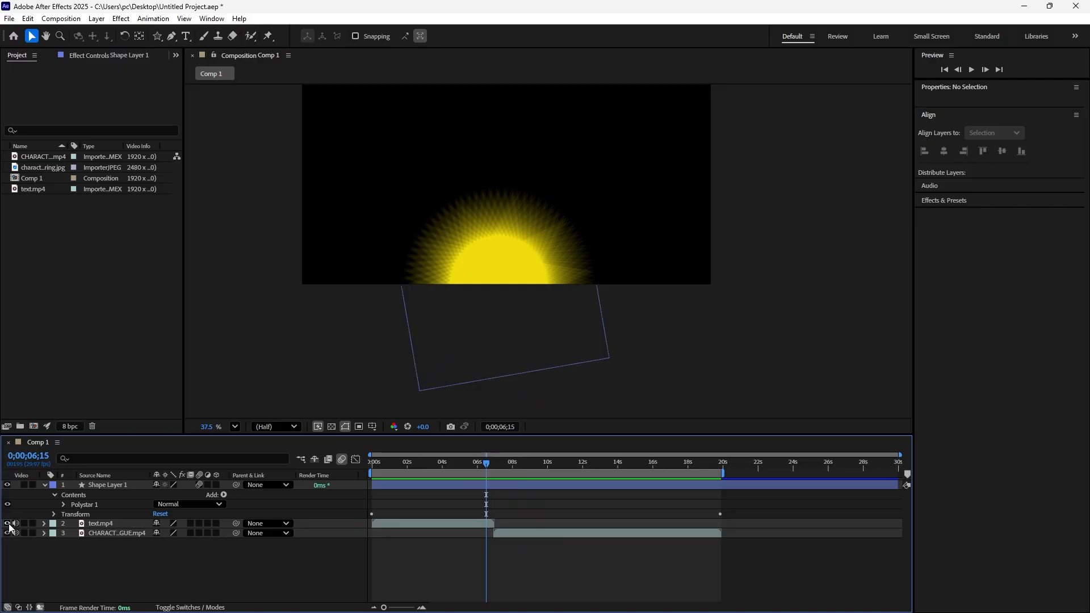
{"action": "left_click", "coordinate": [7, 523]}
{"action": "left_click", "coordinate": [8, 485]}
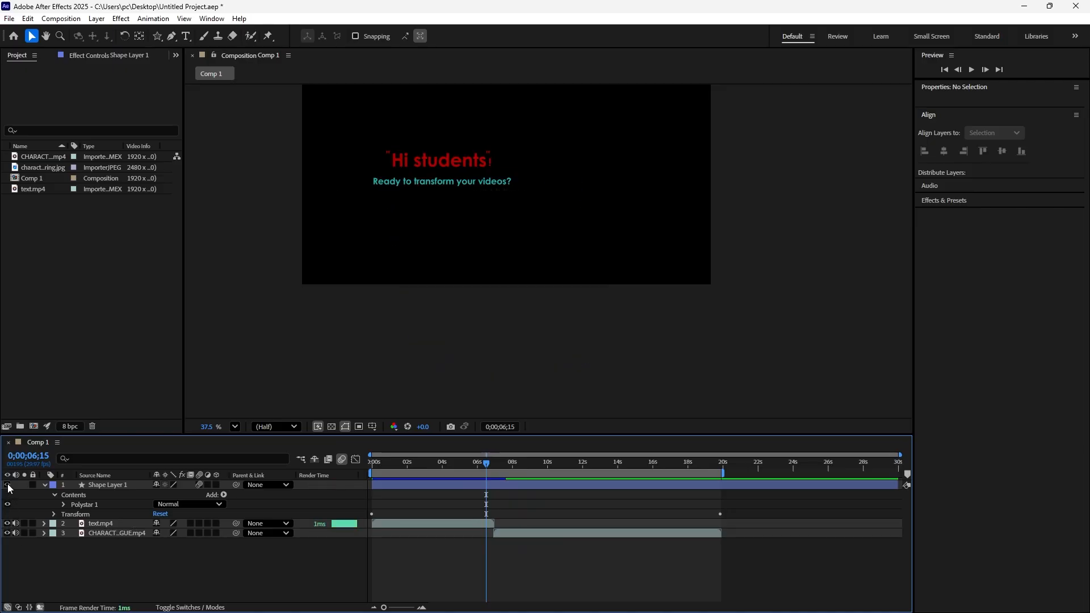
{"action": "left_click", "coordinate": [7, 485]}
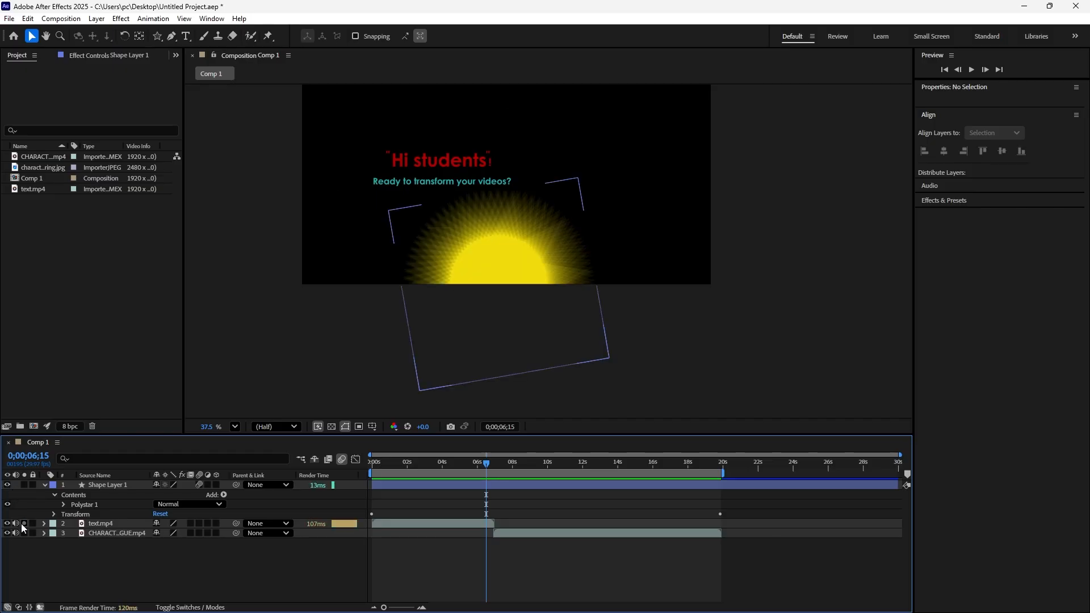
- Pre-compose the character dialogue video layer under its default name, moving all attributes into the new composition
{"action": "left_click", "coordinate": [104, 533]}
{"action": "right_click", "coordinate": [105, 535]}
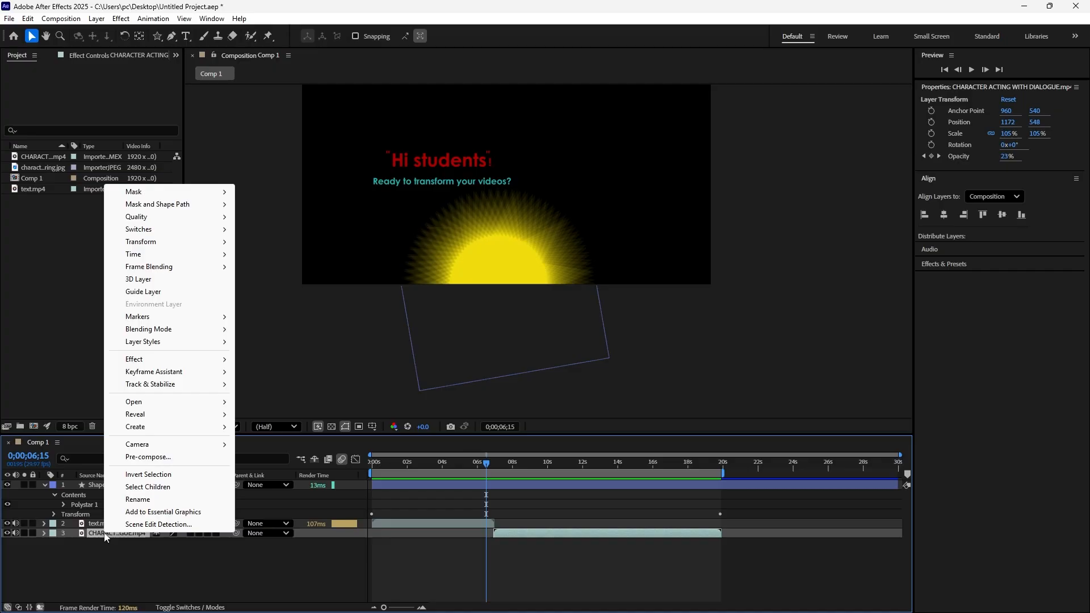
{"action": "left_click", "coordinate": [140, 458]}
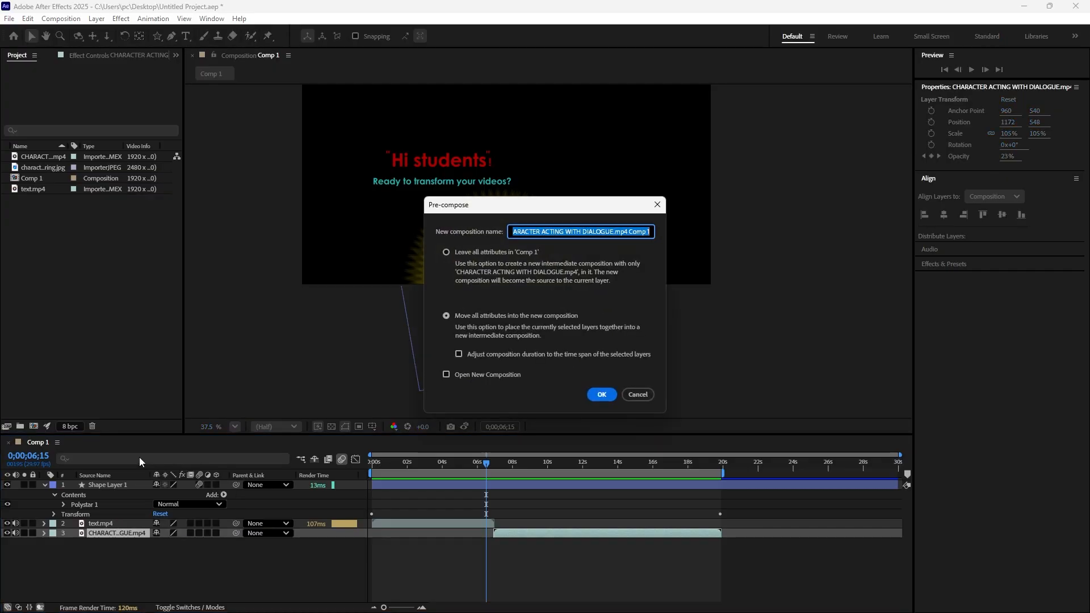
{"action": "left_click", "coordinate": [600, 394]}
{"action": "left_click", "coordinate": [259, 579]}
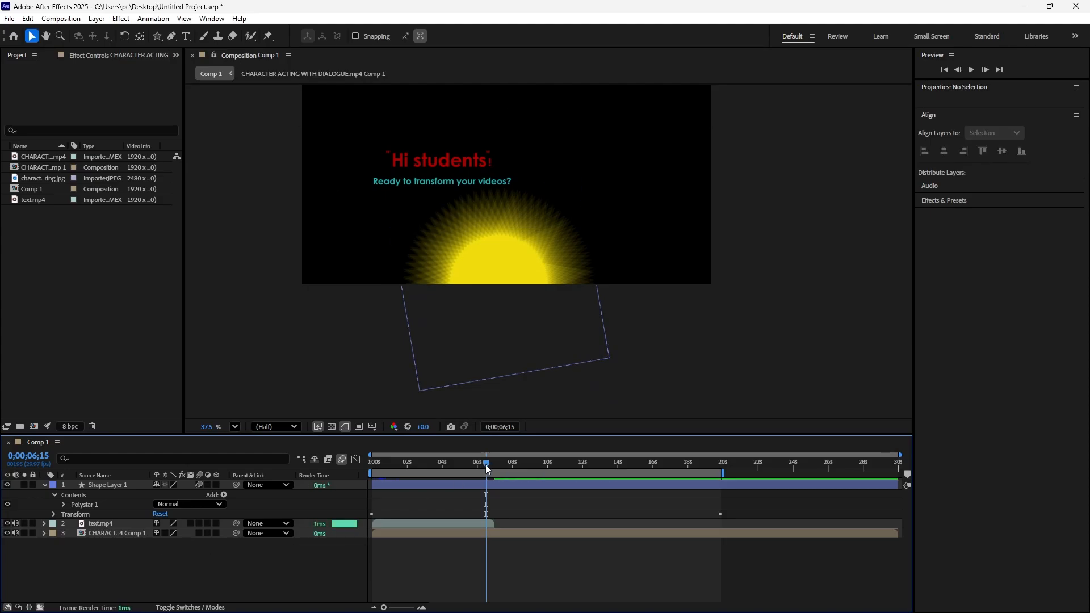
- Move the playhead to 0;00;05;07 and pre-compose the text.mp4 layer under its default name, moving all attributes into the new composition
{"action": "left_click_drag", "start_coordinate": [486, 464], "coordinate": [463, 492]}
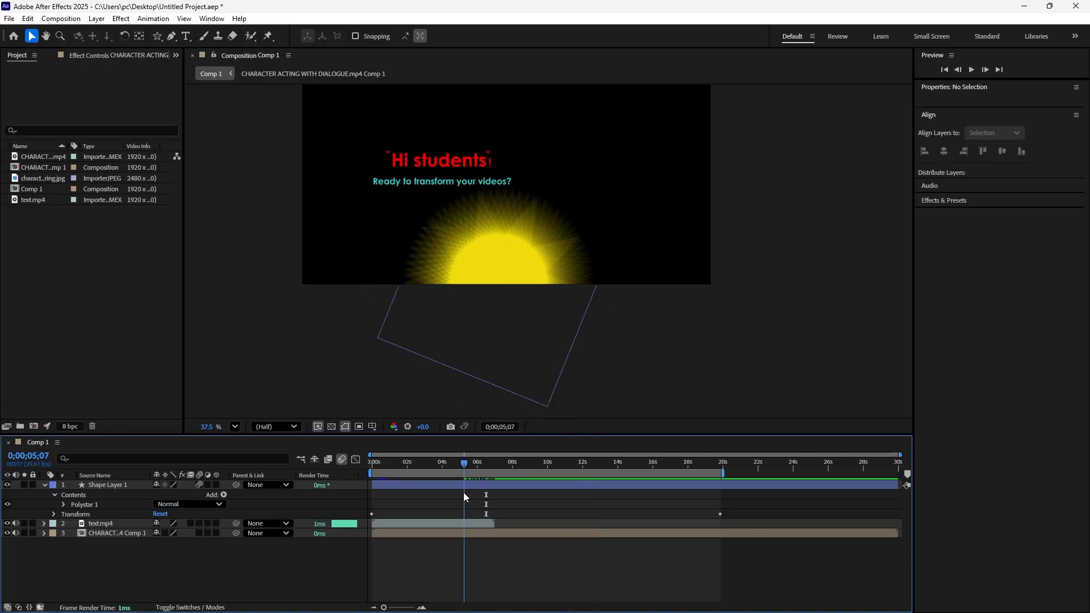
{"action": "left_click", "coordinate": [107, 523]}
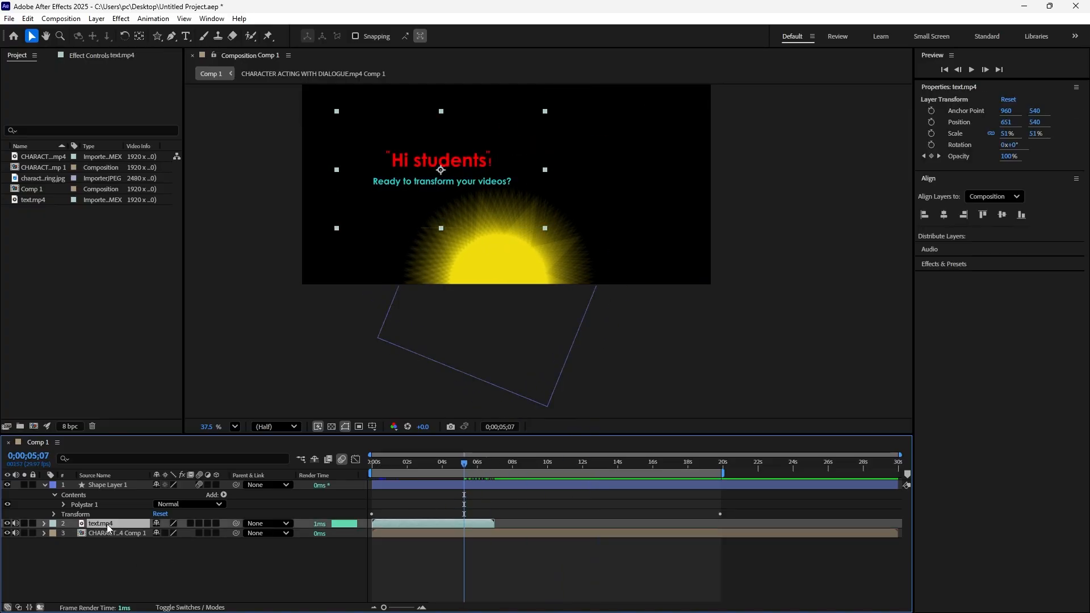
{"action": "right_click", "coordinate": [107, 524]}
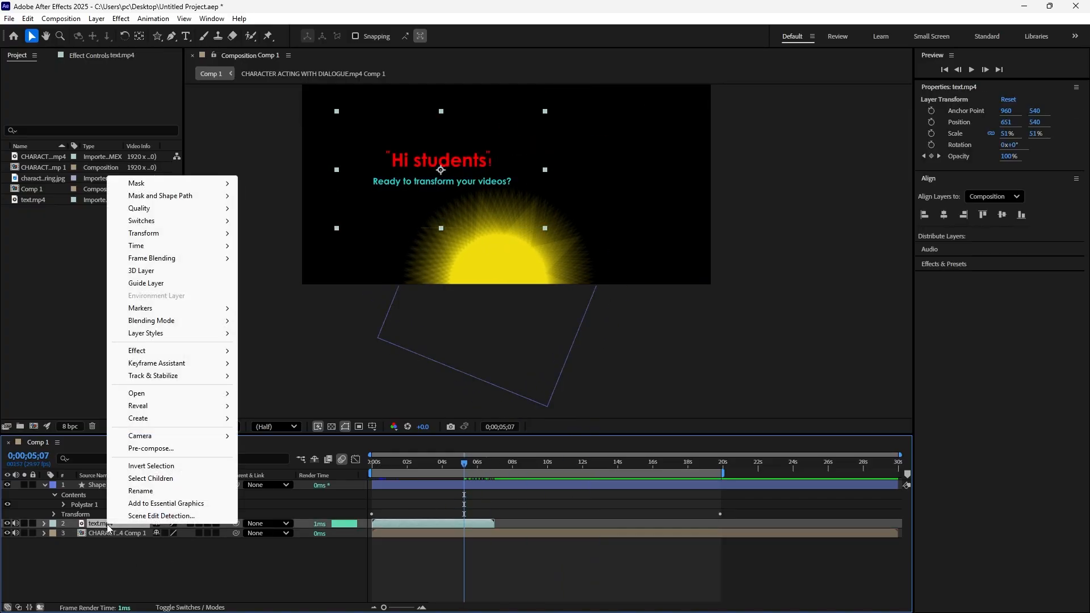
{"action": "left_click", "coordinate": [149, 448]}
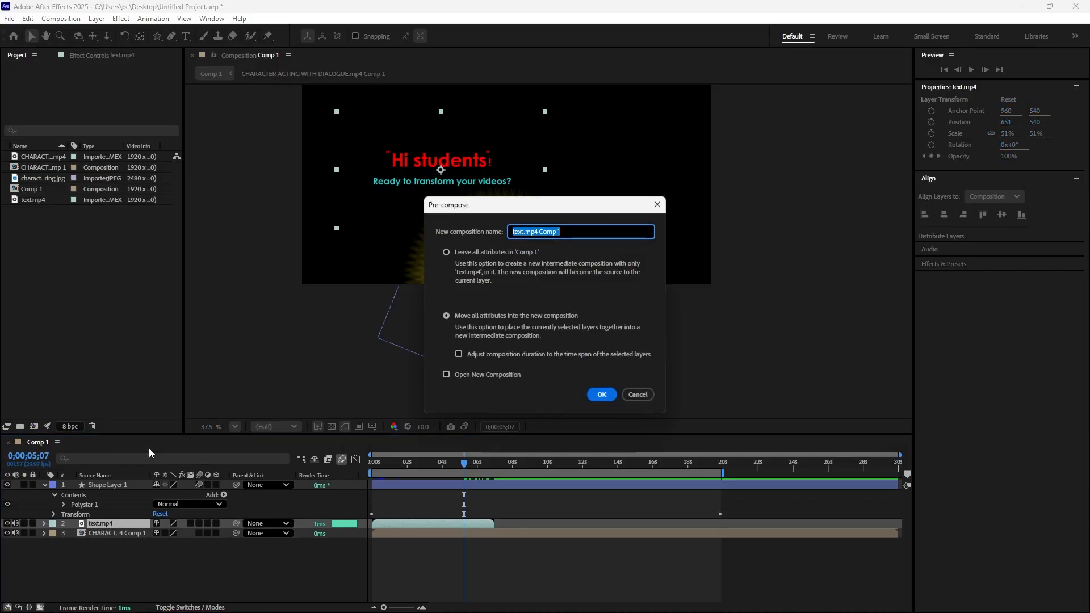
{"action": "left_click", "coordinate": [602, 395]}
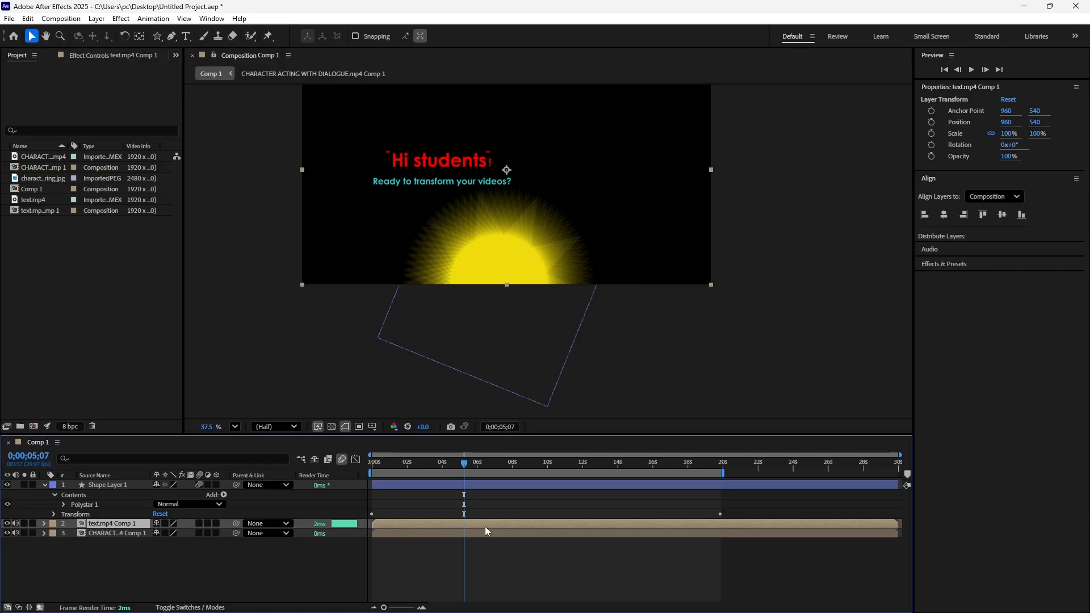
- Pre-compose Shape Layer 1 under its default name, moving all attributes into the new composition, and clear the selection
{"action": "left_click", "coordinate": [107, 486]}
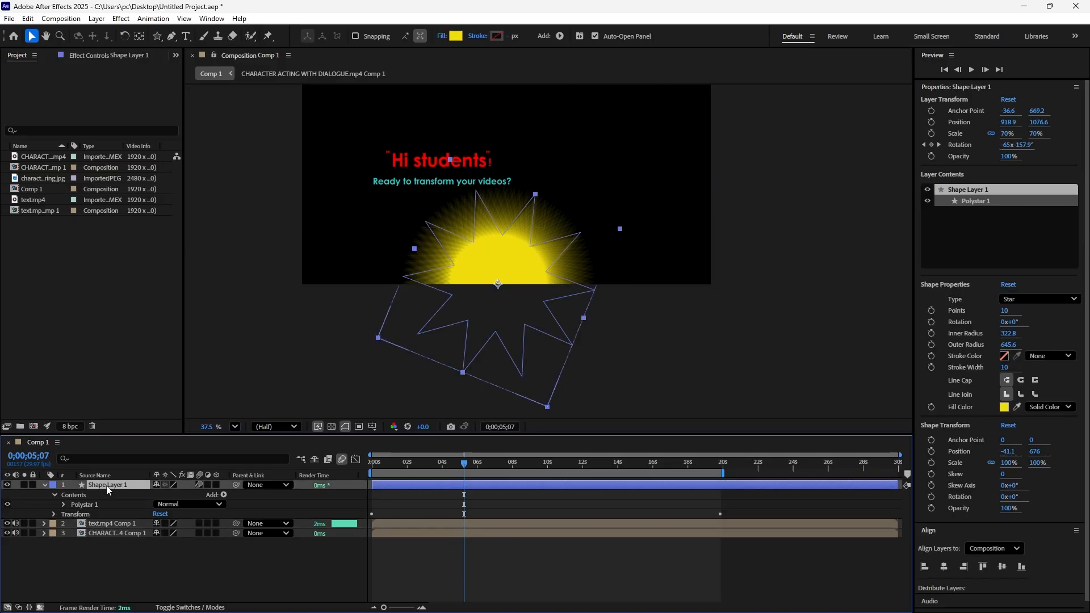
{"action": "right_click", "coordinate": [107, 487]}
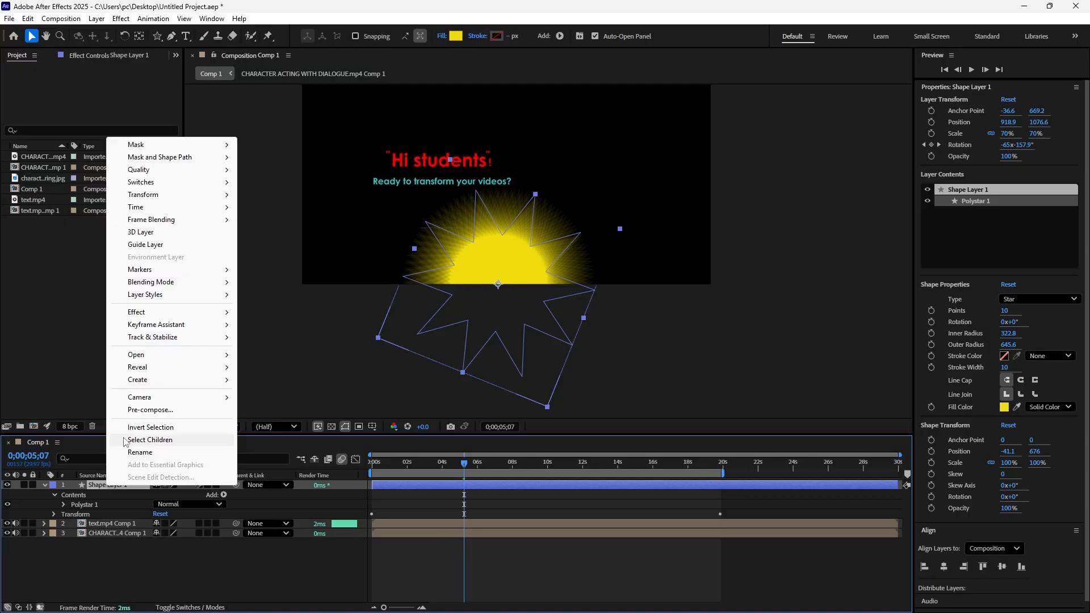
{"action": "left_click", "coordinate": [149, 410]}
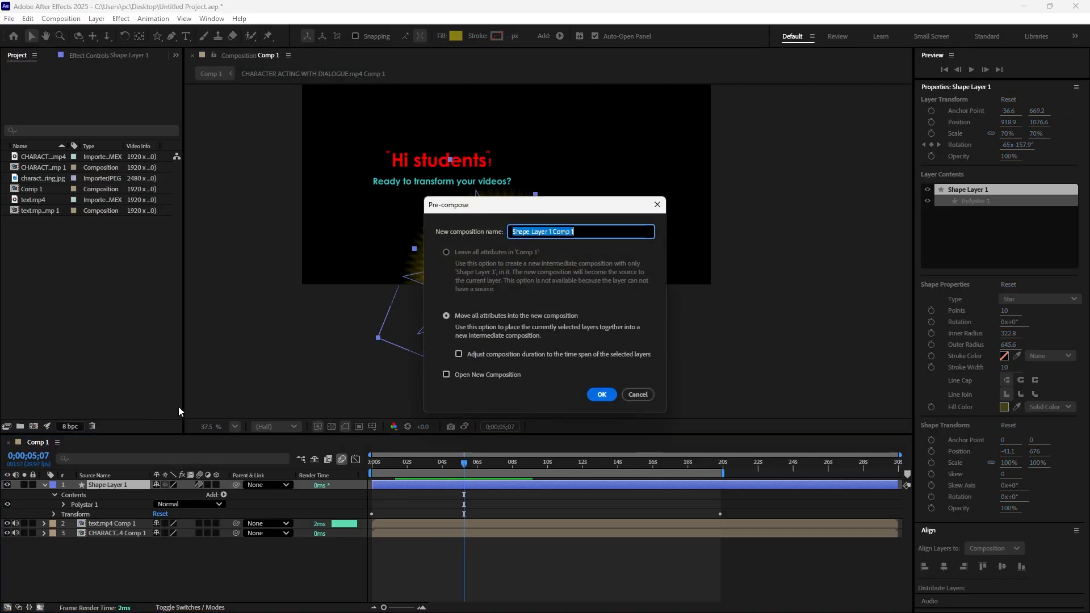
{"action": "left_click", "coordinate": [594, 397]}
{"action": "left_click", "coordinate": [169, 564]}
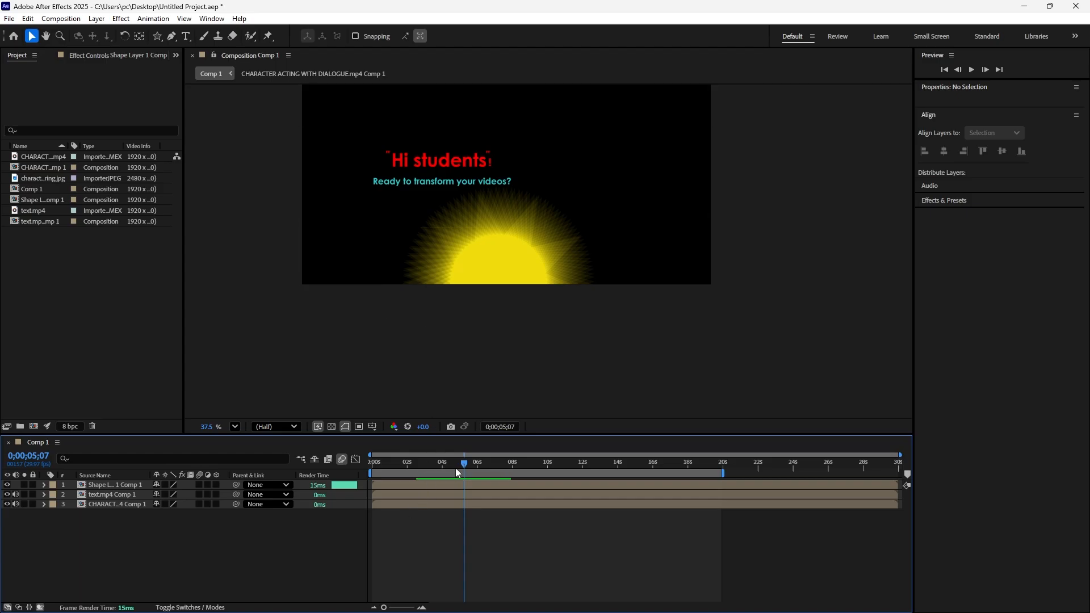
- Return the playhead to 0;00;00;00 and examine the transform properties of each of the three pre-composed layers
{"action": "left_click_drag", "start_coordinate": [464, 465], "coordinate": [360, 489]}
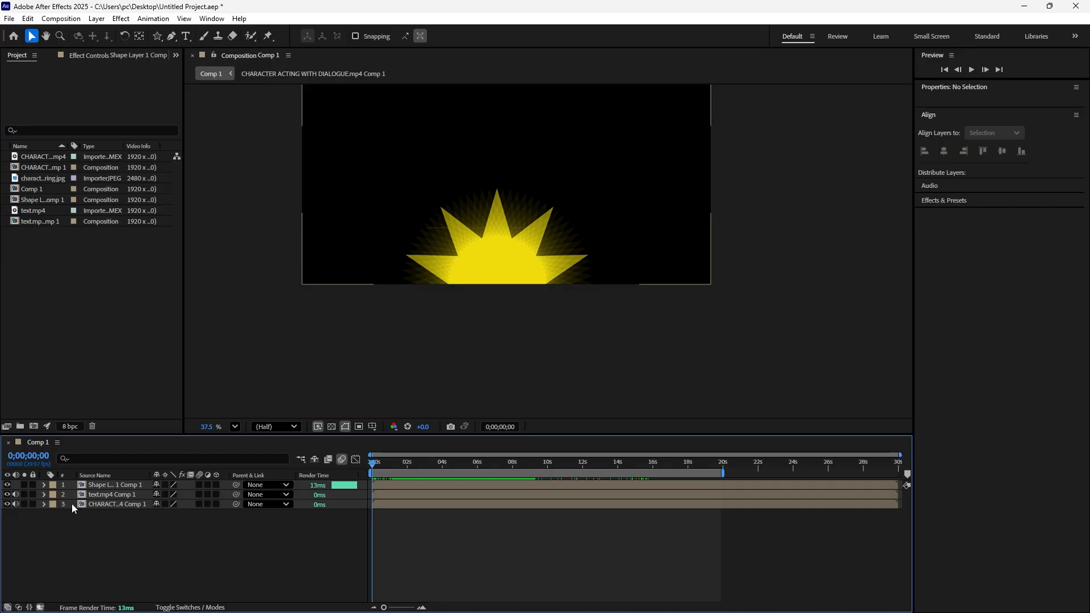
{"action": "left_click", "coordinate": [44, 485]}
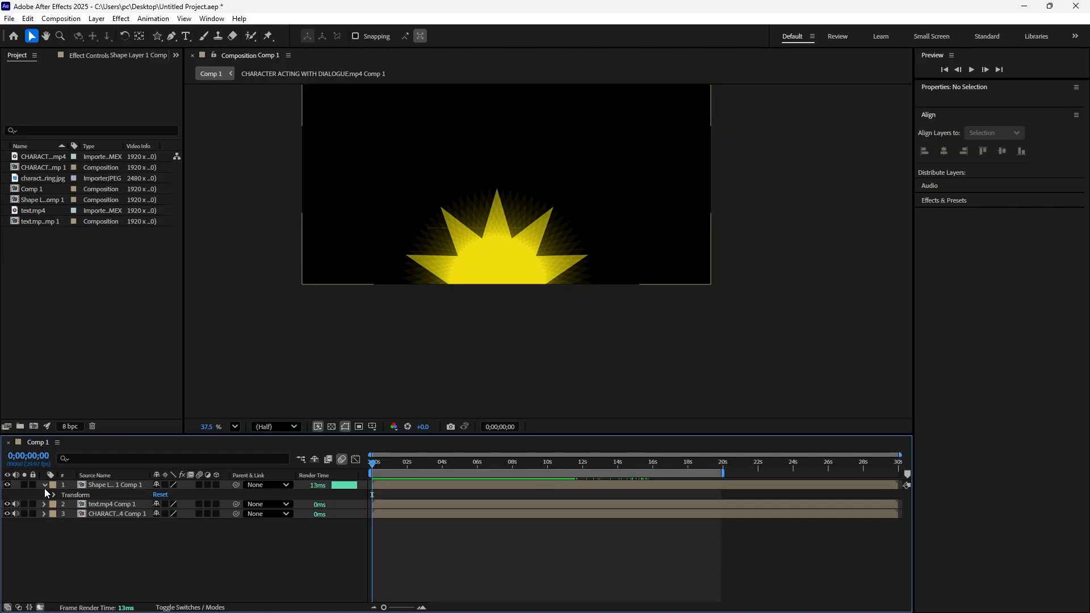
{"action": "left_click", "coordinate": [53, 496]}
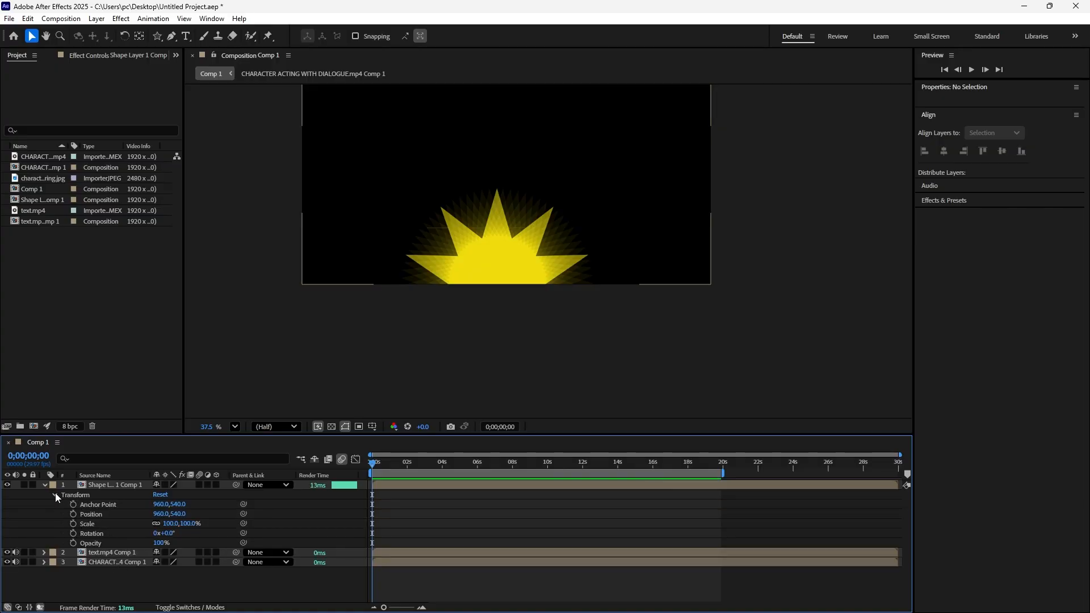
{"action": "left_click", "coordinate": [54, 494]}
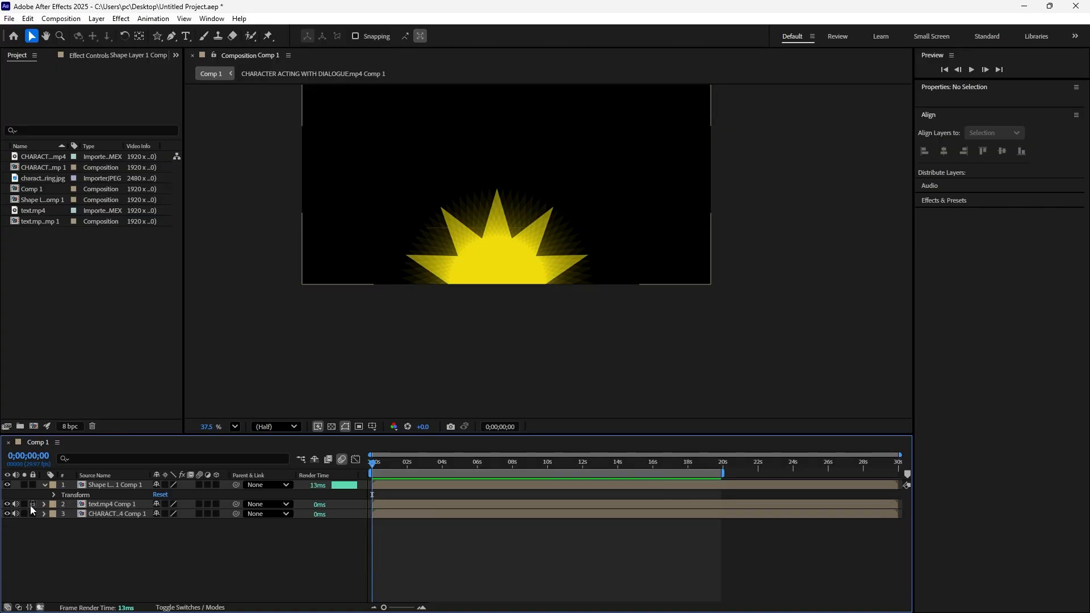
{"action": "left_click", "coordinate": [43, 504]}
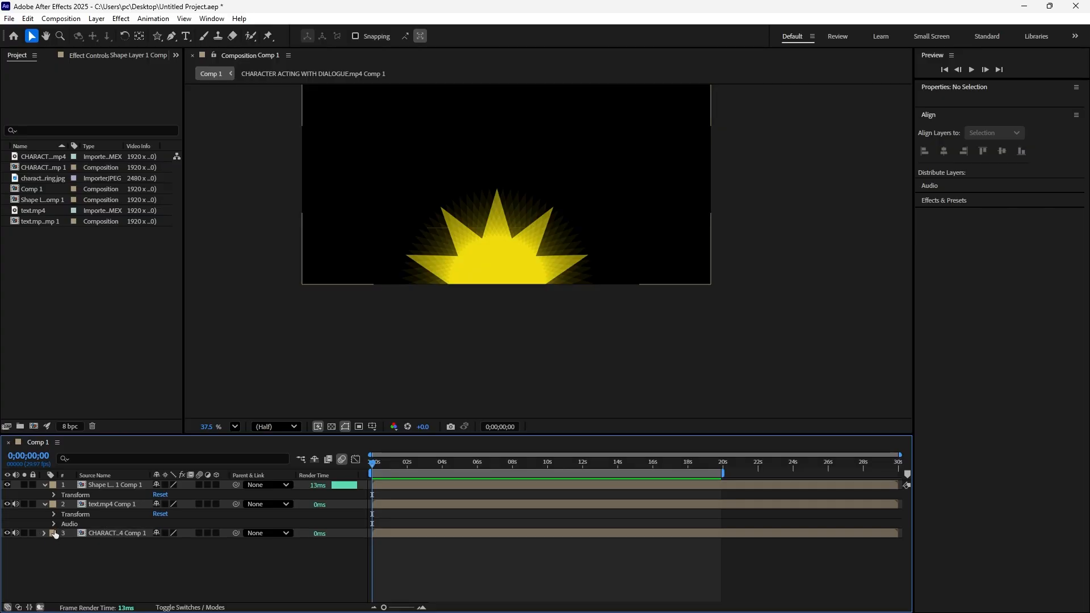
{"action": "left_click", "coordinate": [55, 514]}
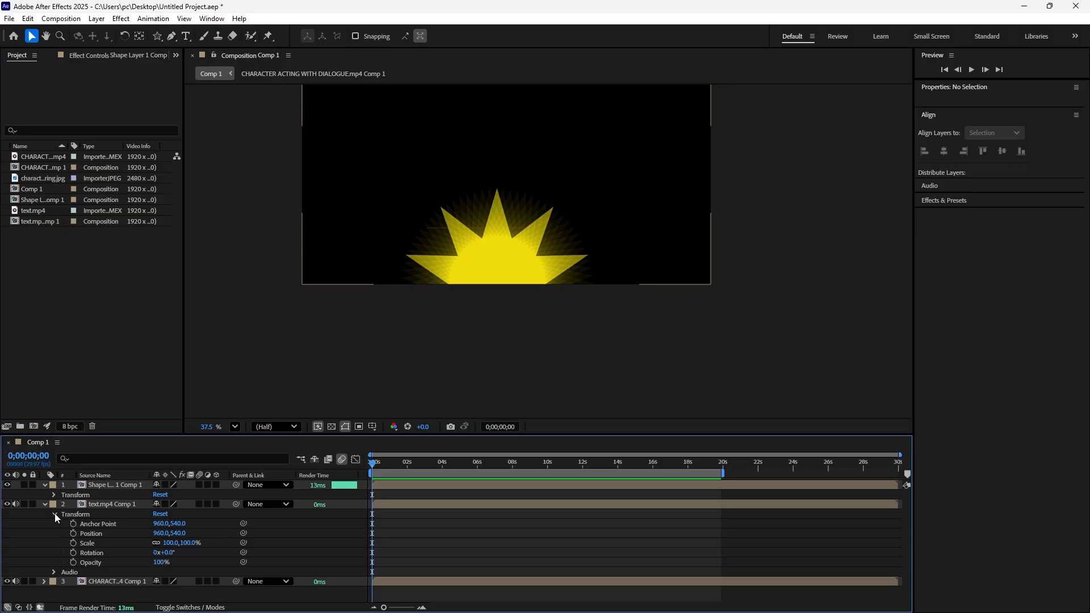
{"action": "left_click", "coordinate": [54, 514]}
{"action": "left_click", "coordinate": [44, 534]}
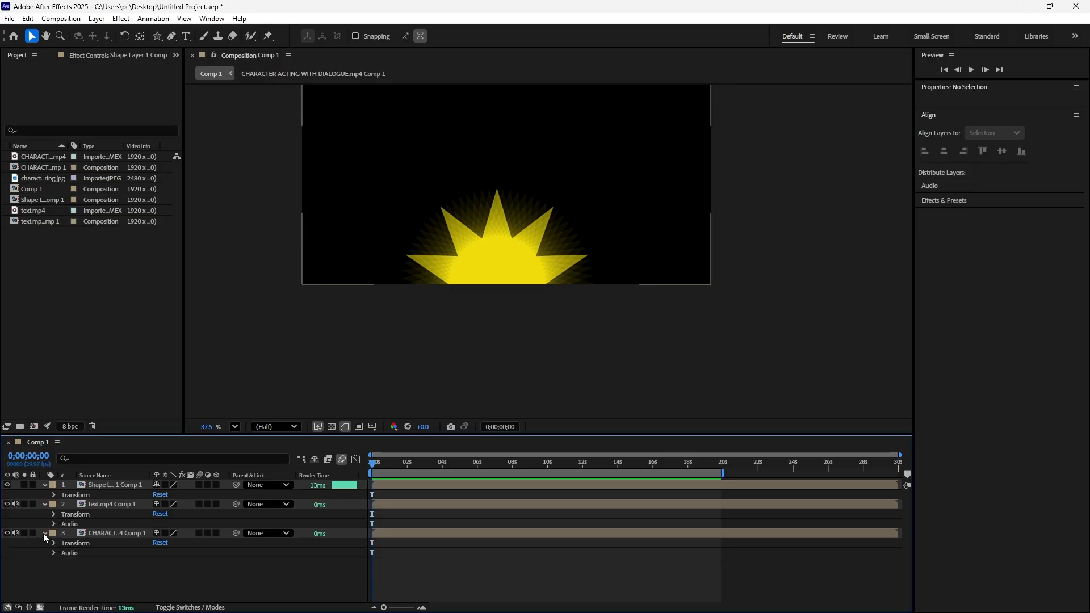
{"action": "left_click", "coordinate": [54, 543]}
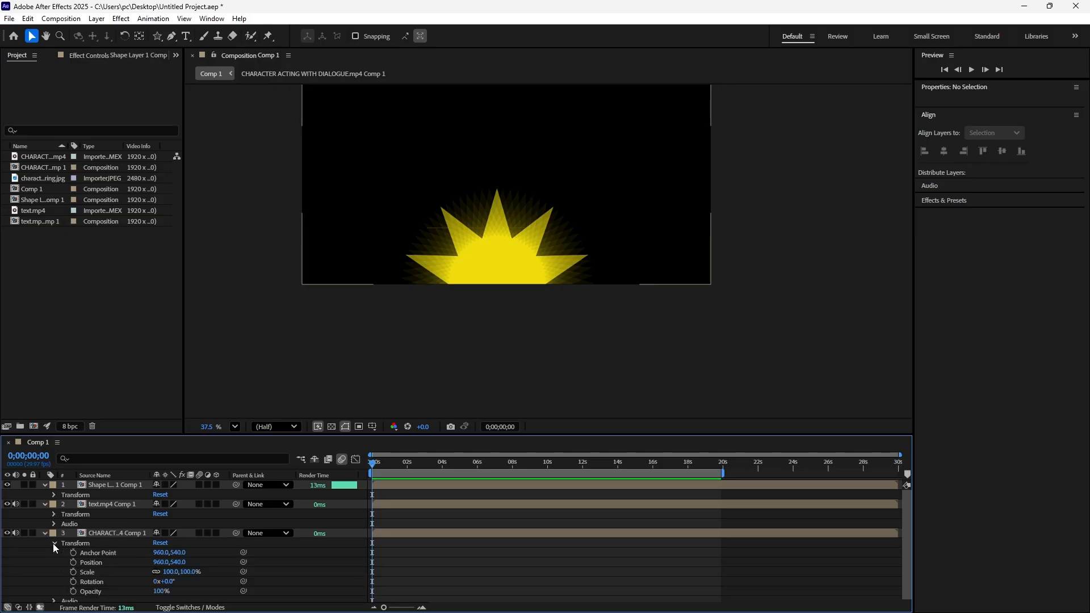
{"action": "left_click", "coordinate": [44, 533]}
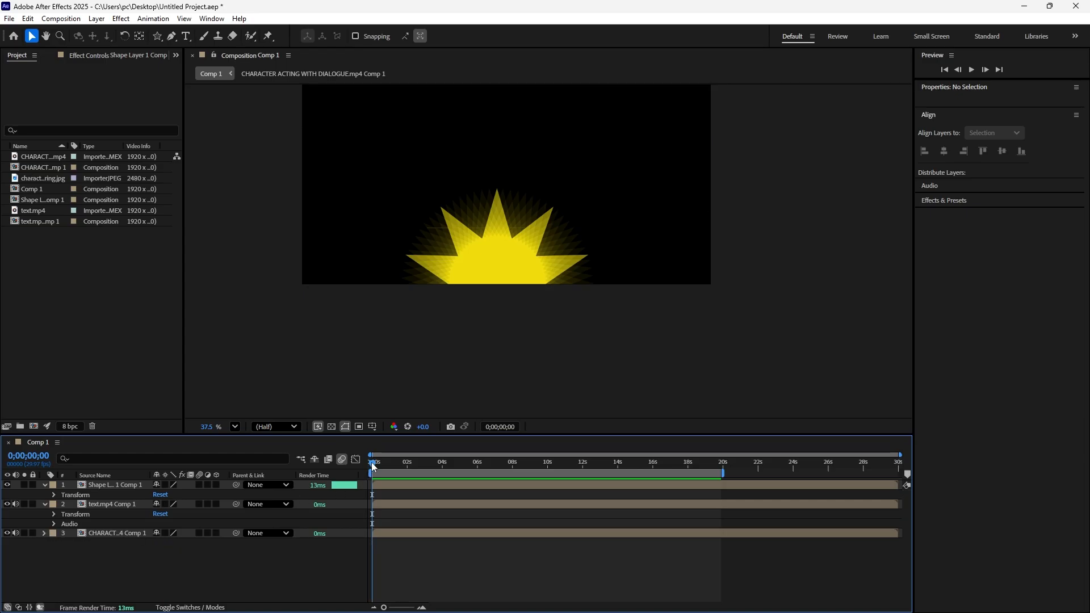
- Select the sun shape's pre-composed layer and add a Position keyframe at 0;00;00;00, undoing a trial change of Y position to 583
{"action": "left_click", "coordinate": [7, 485]}
{"action": "left_click", "coordinate": [7, 484]}
{"action": "left_click", "coordinate": [494, 271]}
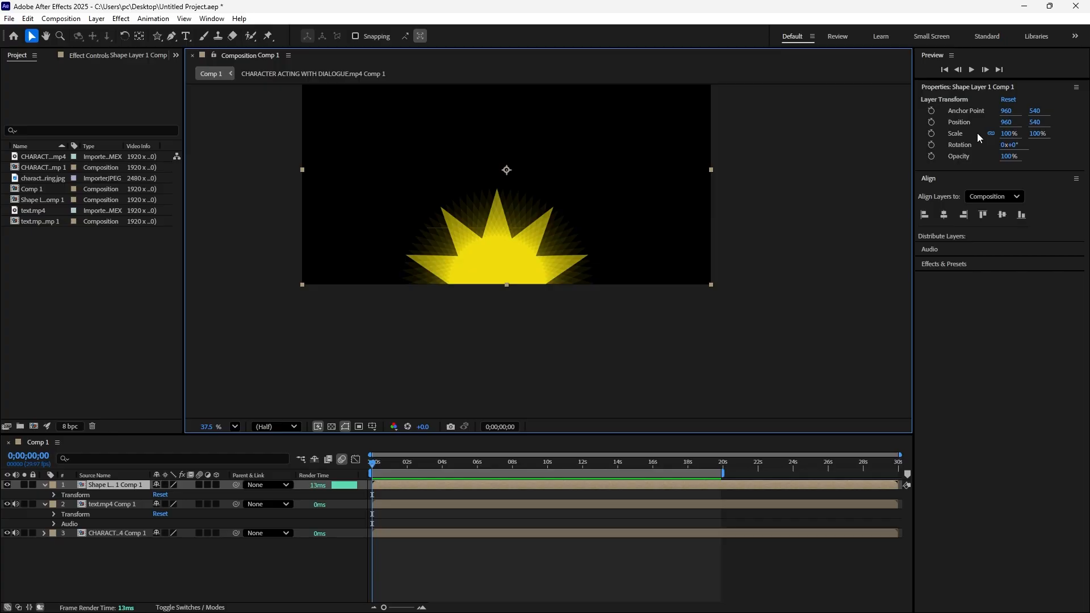
{"action": "left_click", "coordinate": [931, 123]}
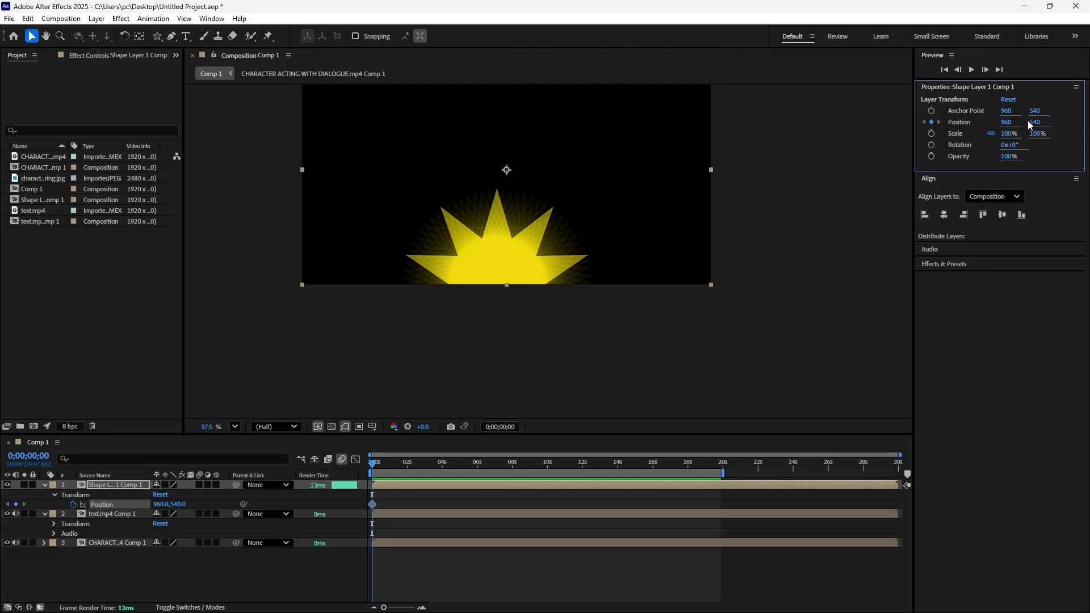
{"action": "left_click_drag", "start_coordinate": [1034, 123], "coordinate": [1059, 122]}
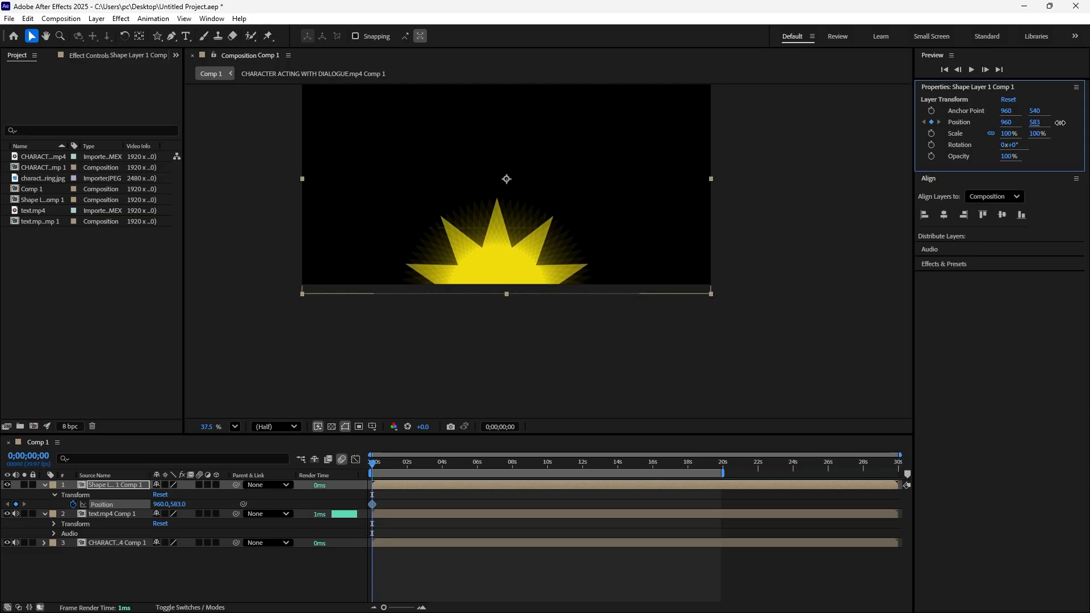
{"action": "key", "text": "ctrl+z"}
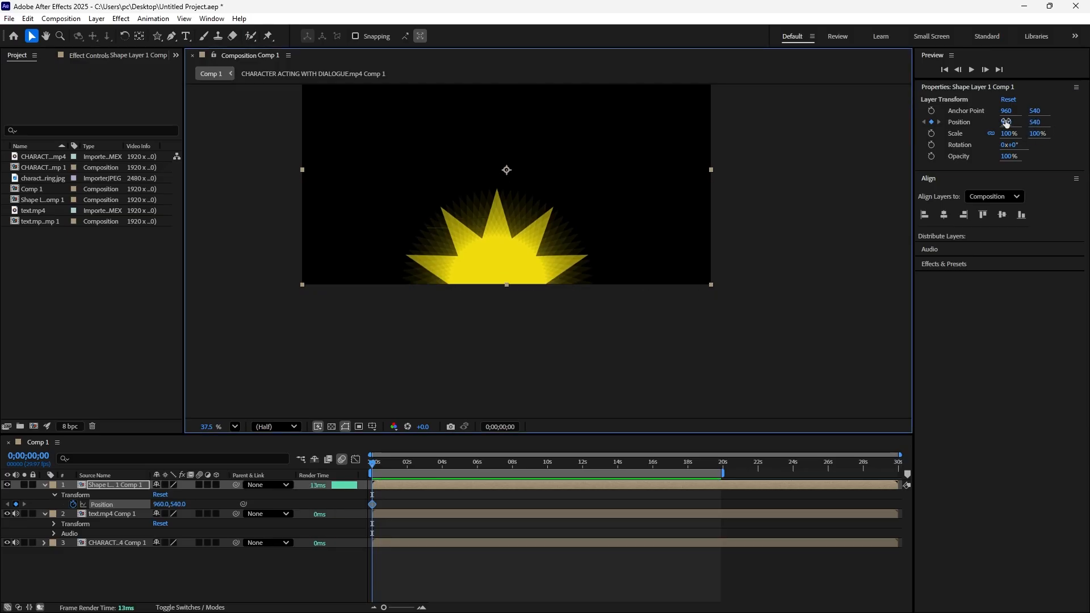
- Animate the sun layer's X position from -403 at 0;00;00;00 to 2468 at 0;00;19;24, keeping Y at 540
{"action": "left_click_drag", "start_coordinate": [1005, 122], "coordinate": [330, 219]}
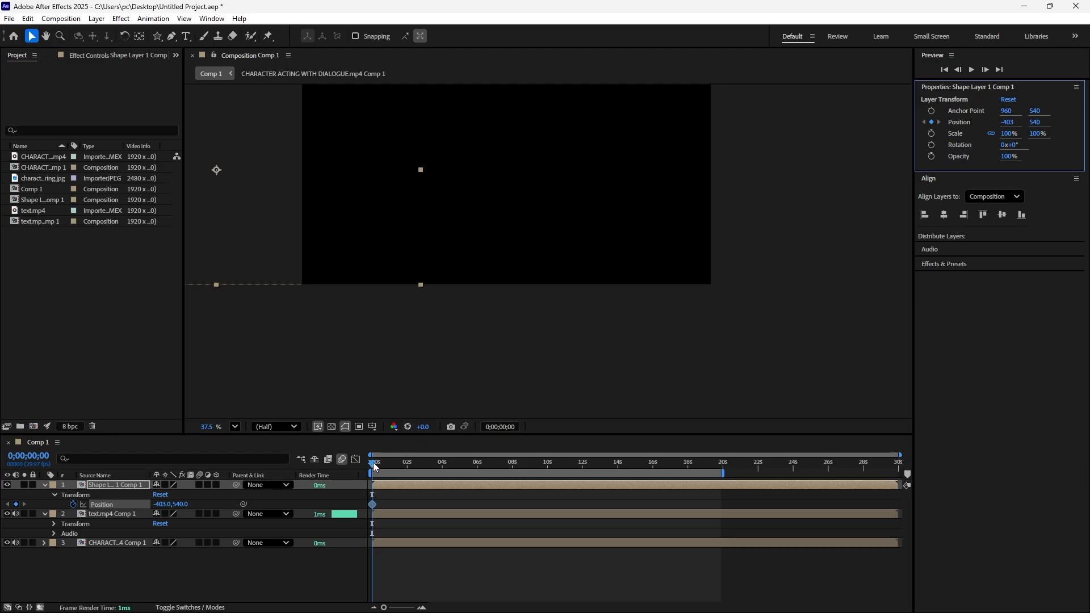
{"action": "left_click_drag", "start_coordinate": [373, 467], "coordinate": [721, 485]}
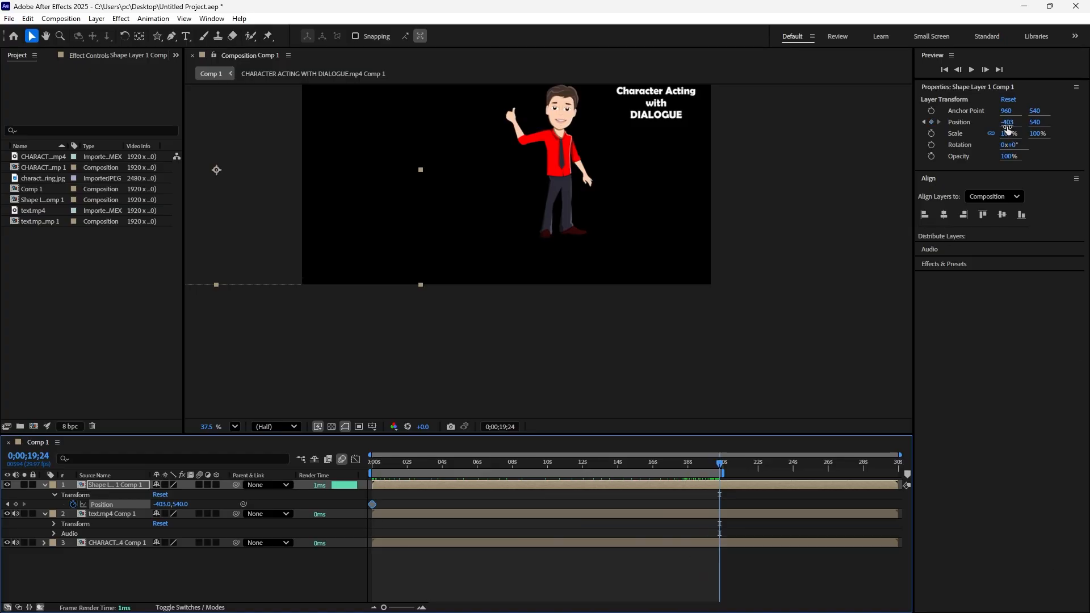
{"action": "mouse_move", "coordinate": [1007, 123]}
{"action": "left_mouse_down"}
{"action": "mouse_move", "coordinate": [1039, 124]}
{"action": "mouse_move", "coordinate": [982, 133]}
{"action": "mouse_move", "coordinate": [1005, 126]}
{"action": "left_mouse_up"}
{"action": "left_click_drag", "start_coordinate": [1005, 122], "coordinate": [1081, 124]}
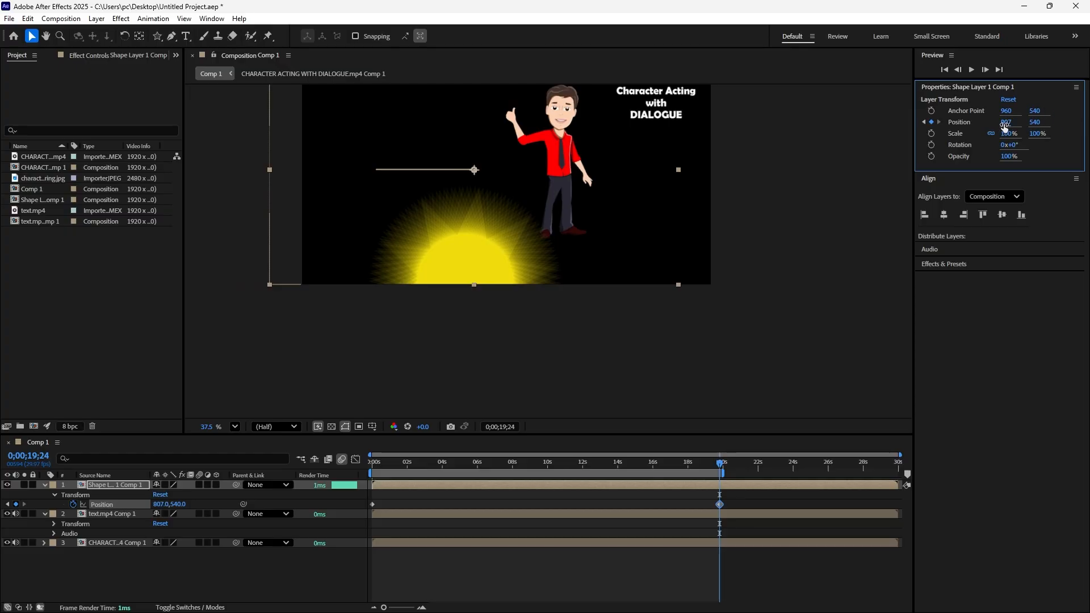
{"action": "left_click_drag", "start_coordinate": [1014, 121], "coordinate": [1088, 119]}
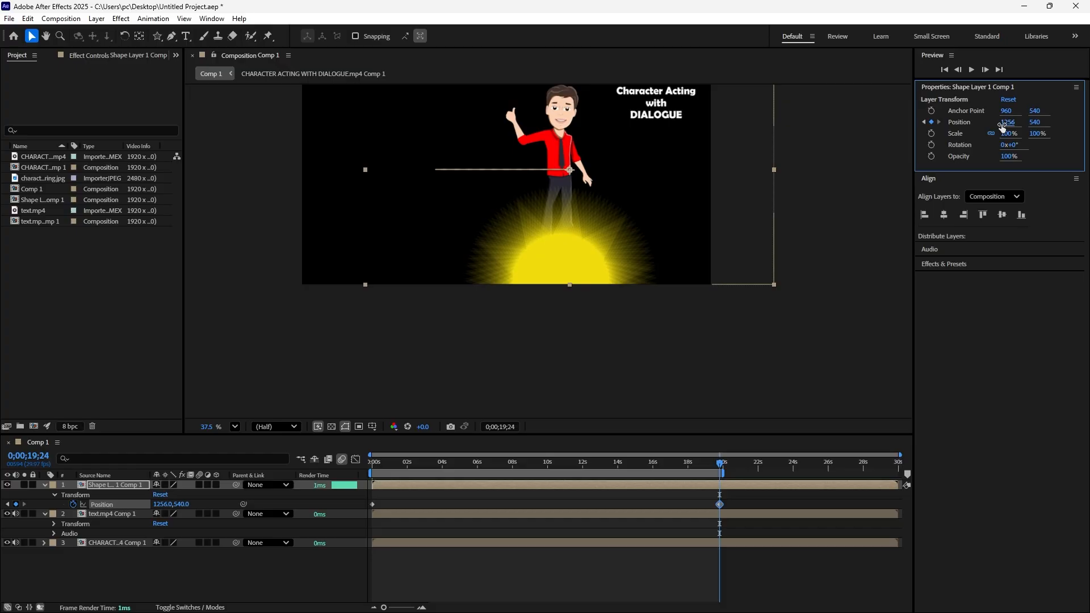
{"action": "left_click_drag", "start_coordinate": [1003, 126], "coordinate": [1088, 119]}
{"action": "left_click_drag", "start_coordinate": [1006, 123], "coordinate": [1074, 123]}
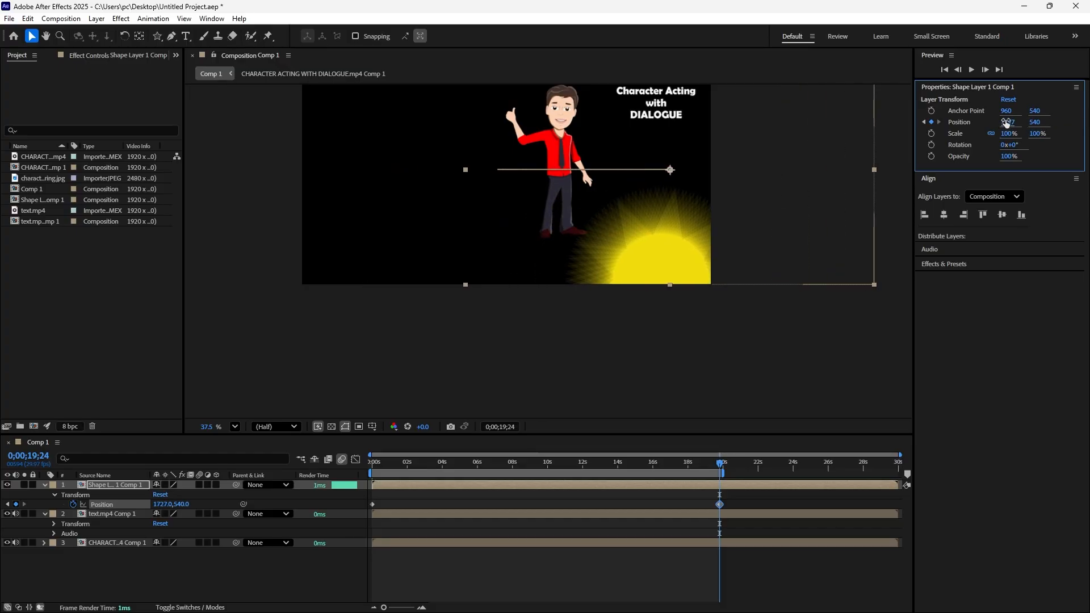
{"action": "left_click_drag", "start_coordinate": [1006, 122], "coordinate": [1086, 120]}
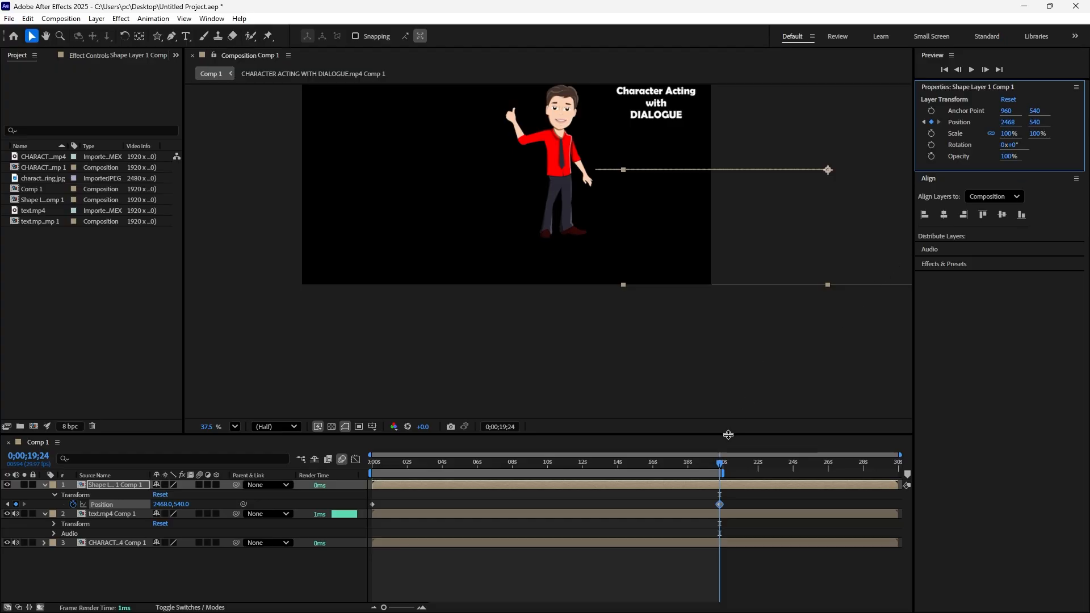
- Return the playhead to 0;00;00;00 and preview the sun's movement across the frame, stopping at 0;00;09;17
{"action": "left_click_drag", "start_coordinate": [720, 466], "coordinate": [339, 463]}
{"action": "key", "text": "space"}
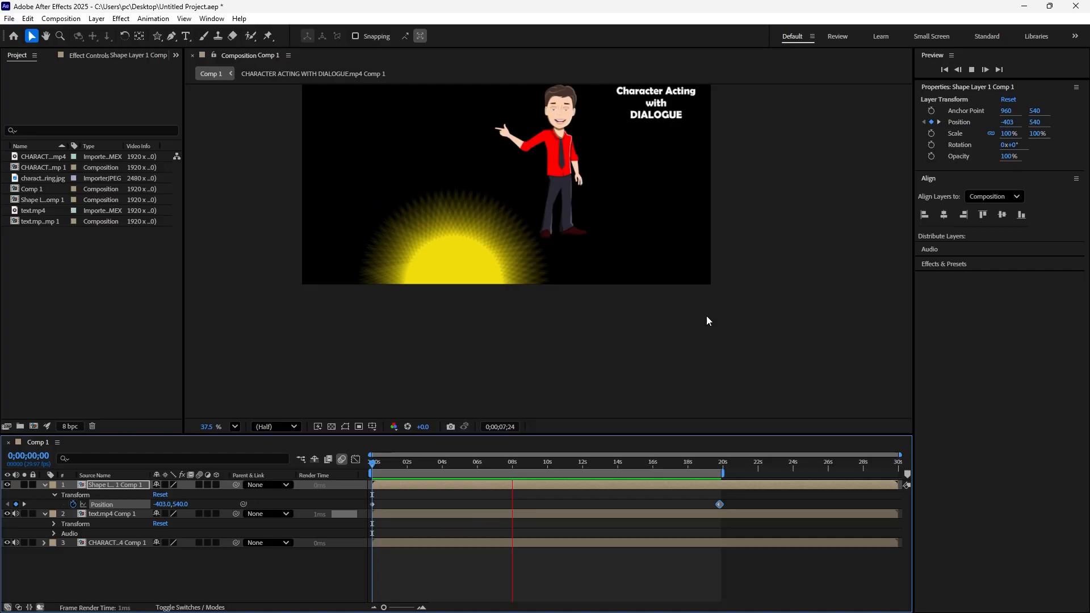
{"action": "key", "text": "space"}
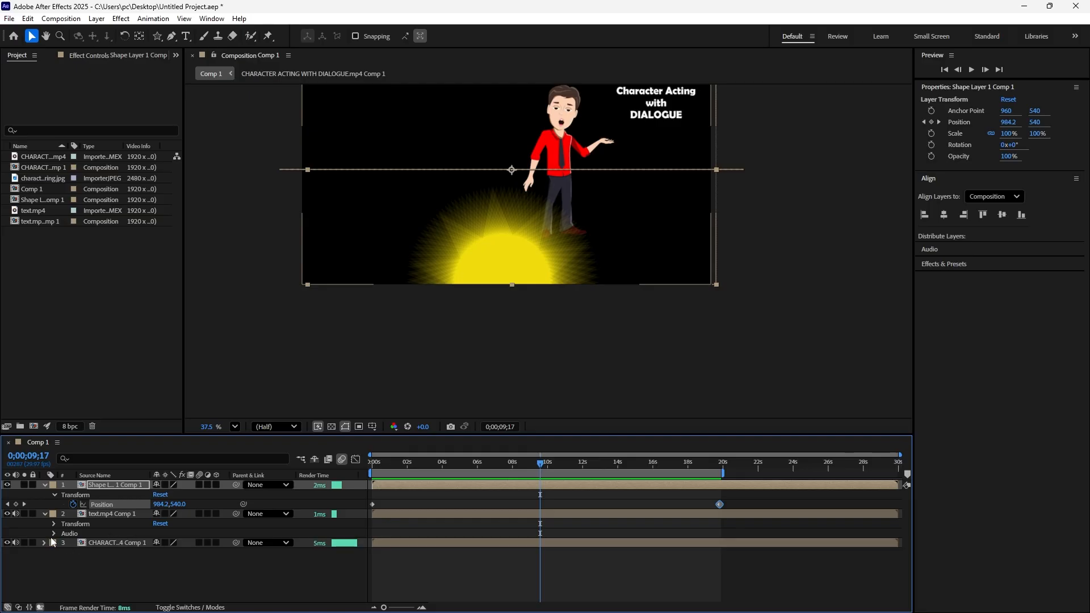
- Check the text and sun pre-comps' contributions by briefly hiding and reshowing each layer
{"action": "left_click", "coordinate": [7, 514]}
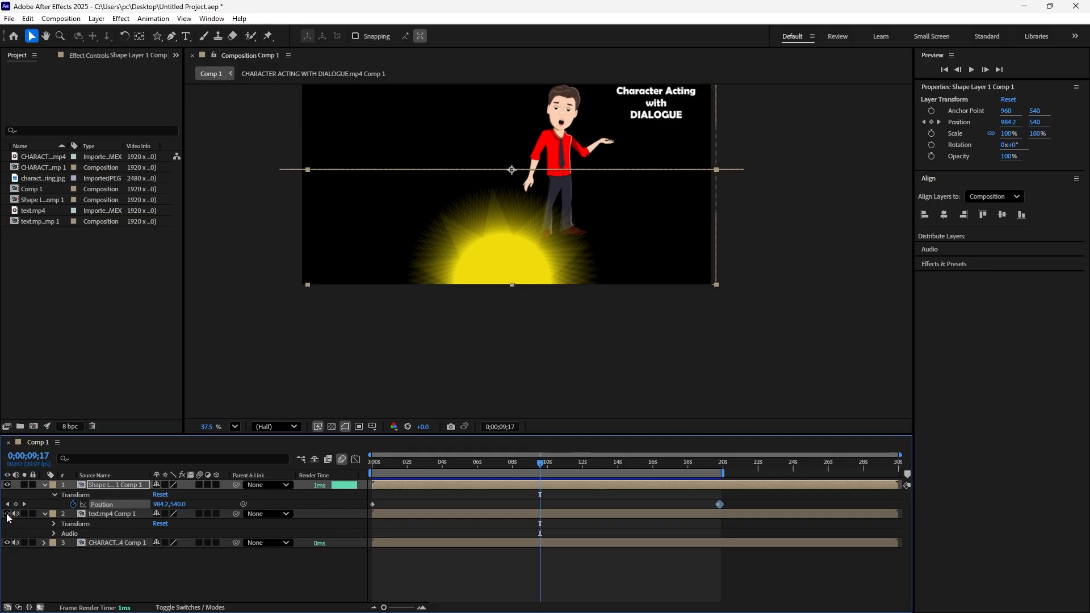
{"action": "left_click", "coordinate": [7, 514]}
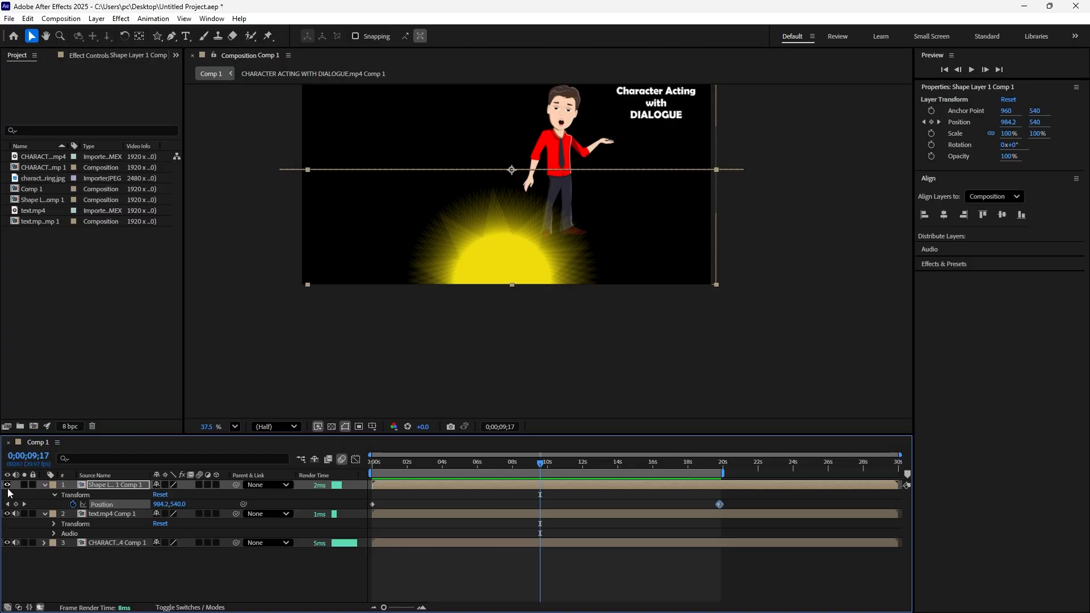
{"action": "left_click", "coordinate": [7, 485]}
{"action": "left_click", "coordinate": [7, 486]}
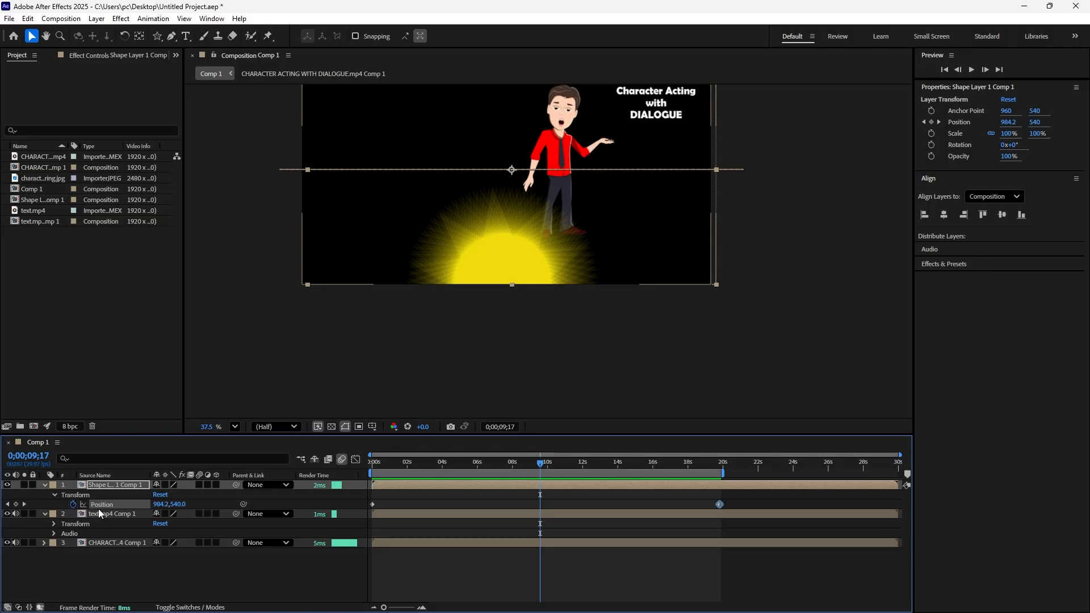
- Collapse the expanded properties of the sun and text pre-comp layers in the timeline
{"action": "left_click", "coordinate": [54, 494]}
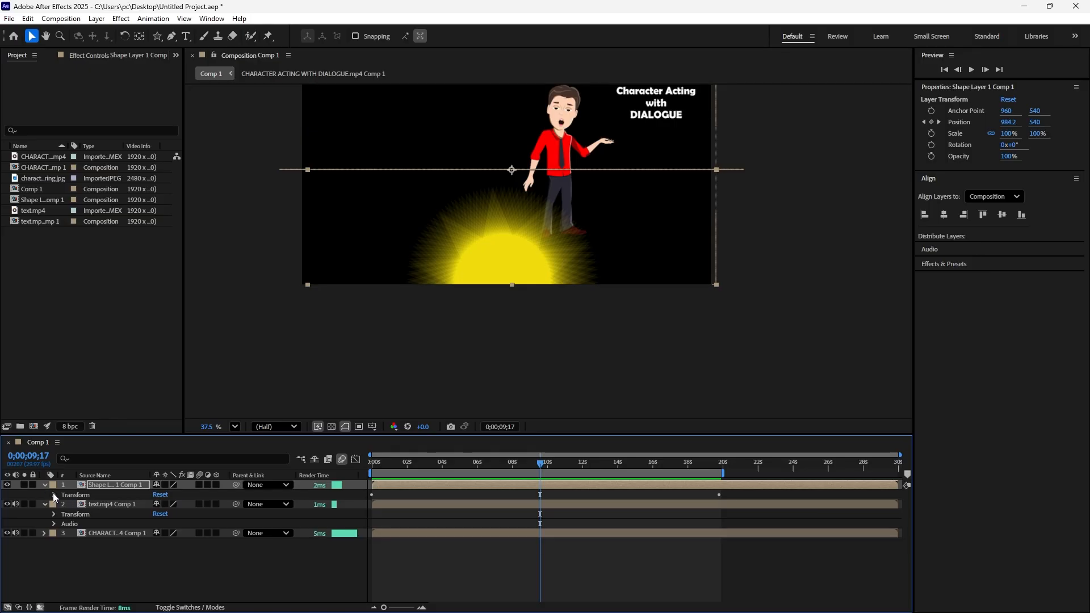
{"action": "left_click", "coordinate": [45, 485]}
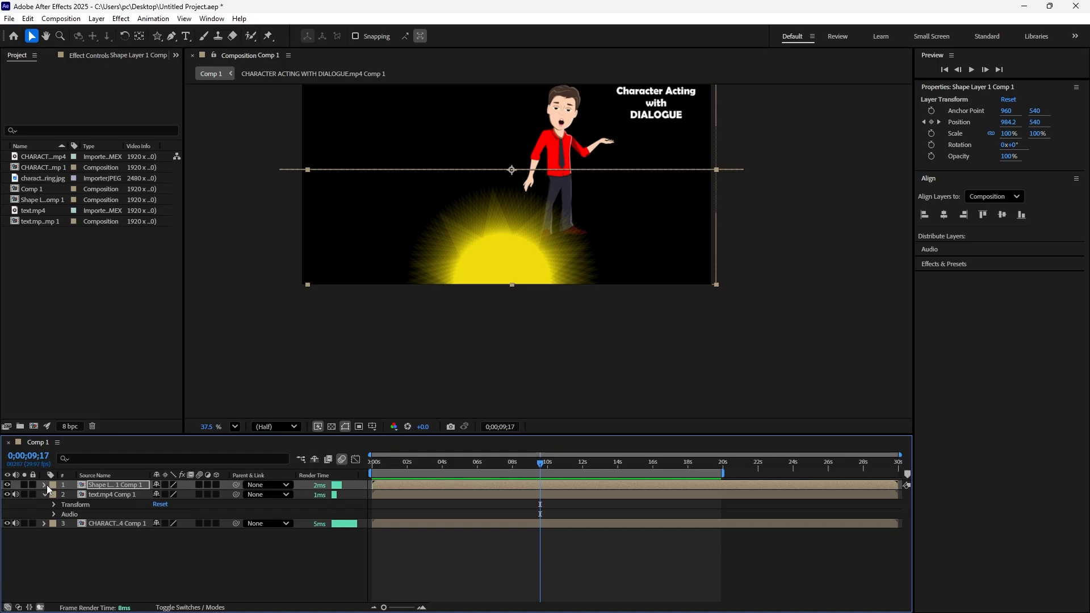
{"action": "left_click", "coordinate": [44, 495]}
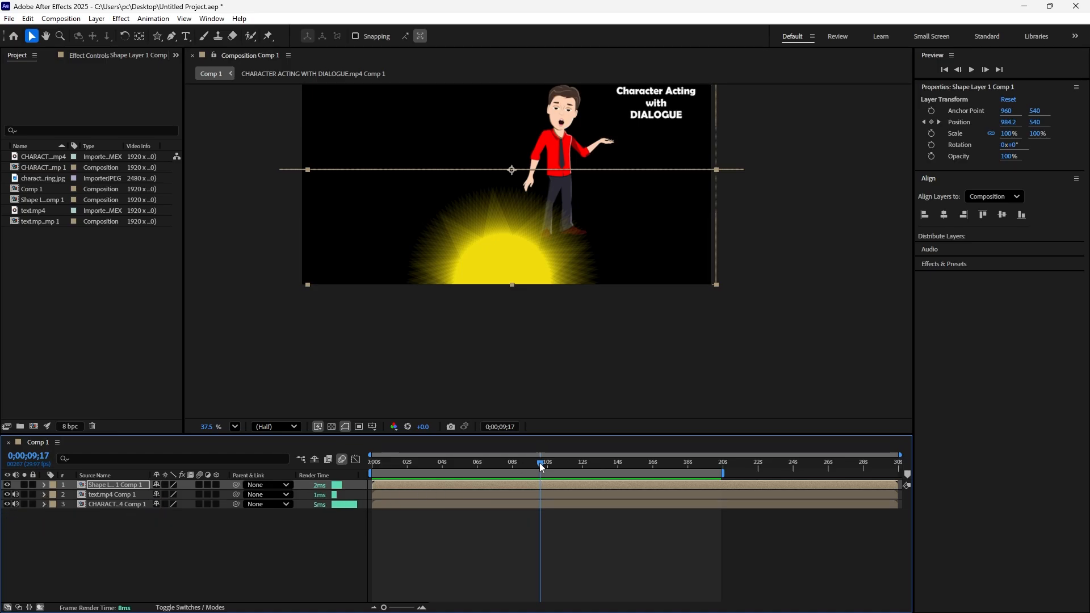
- Replay the composition from 0;00;00;00, stop the preview, and scrub the playhead to 0;00;19;21
{"action": "left_click_drag", "start_coordinate": [541, 467], "coordinate": [359, 474]}
{"action": "key", "text": "space"}
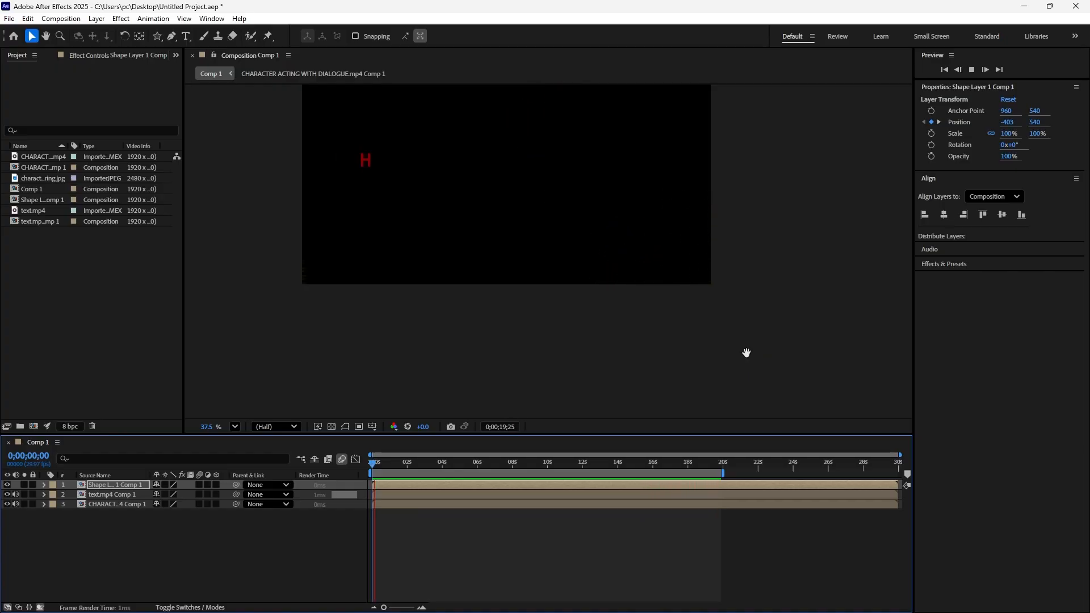
{"action": "key", "text": "space"}
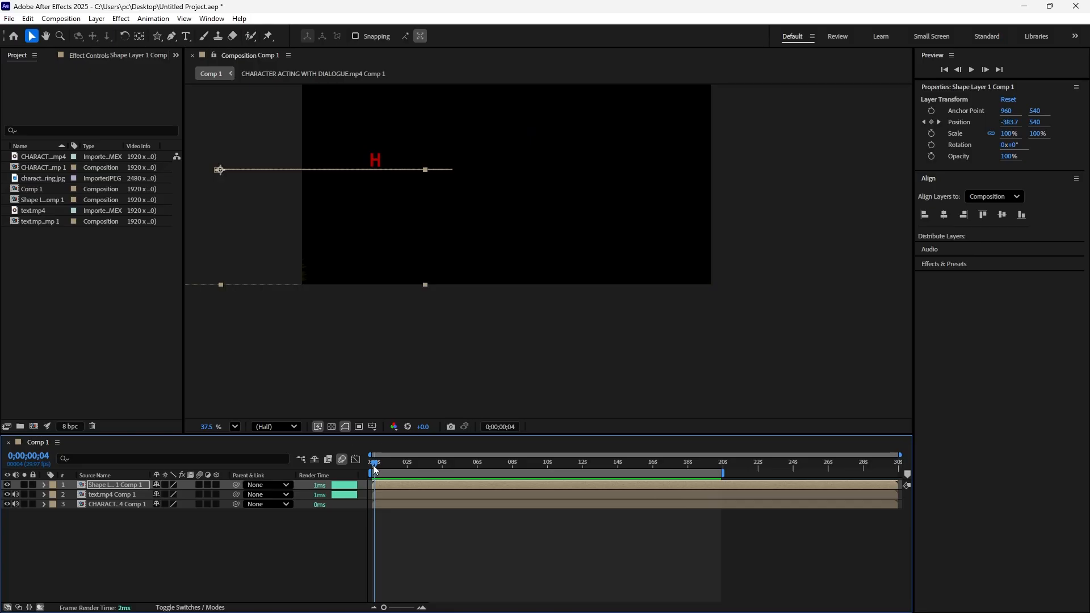
{"action": "left_click_drag", "start_coordinate": [375, 469], "coordinate": [717, 481]}
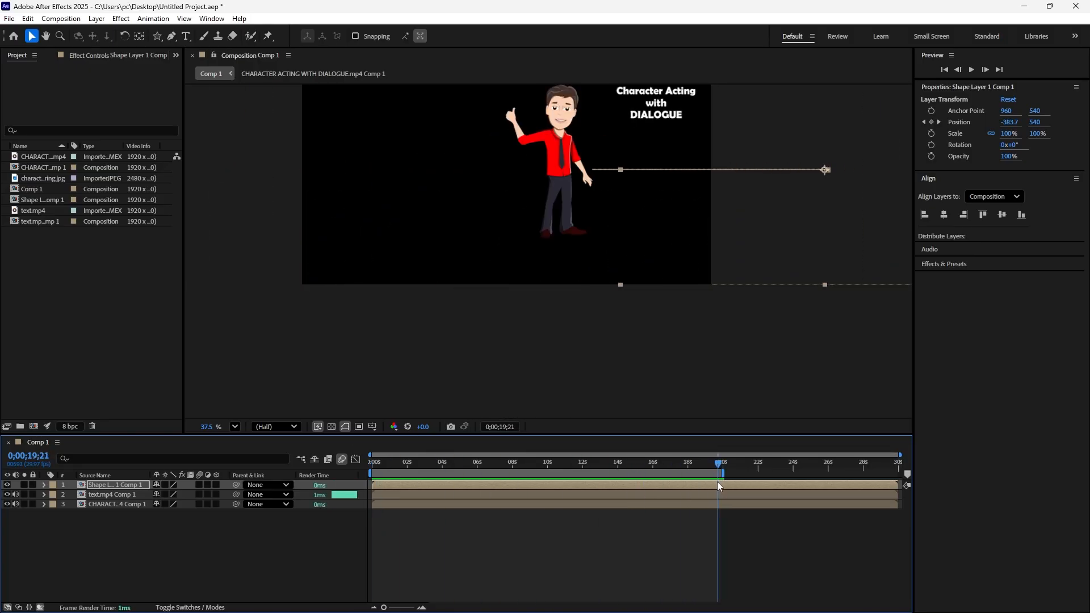